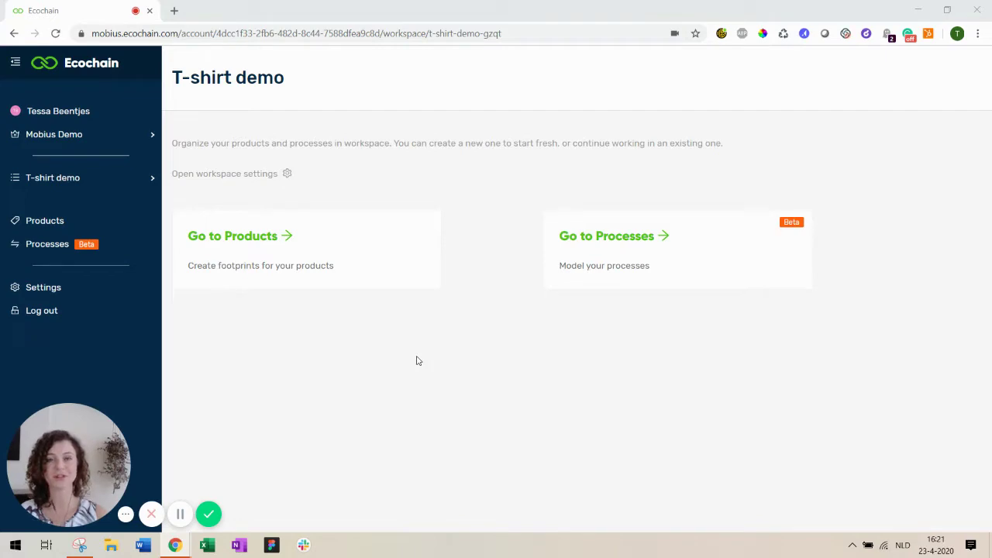
- Open the workspace's products and search 'shirt' to find T-shirt Polyamide White
{"action": "left_click", "coordinate": [327, 242]}
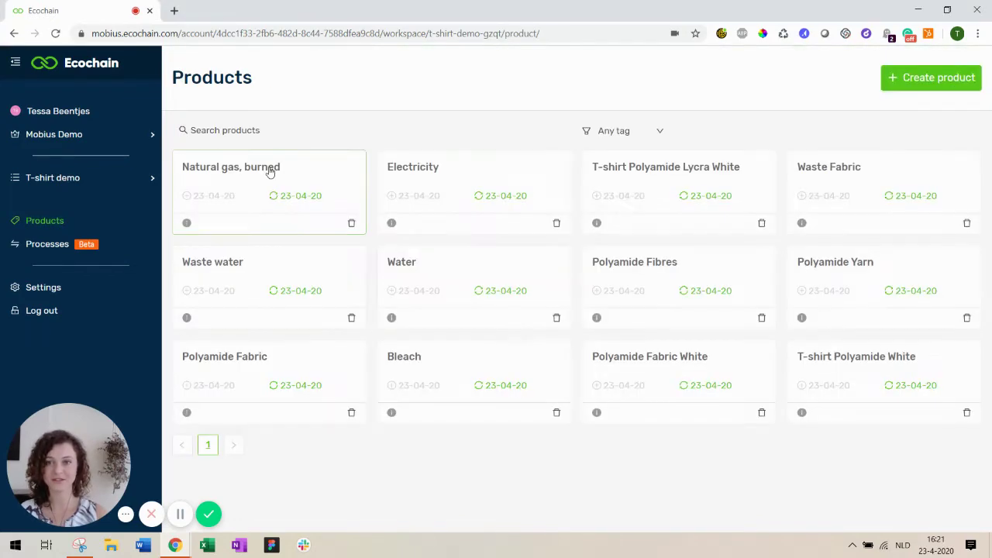
{"action": "left_click", "coordinate": [270, 131]}
{"action": "type", "text": "shirt"}
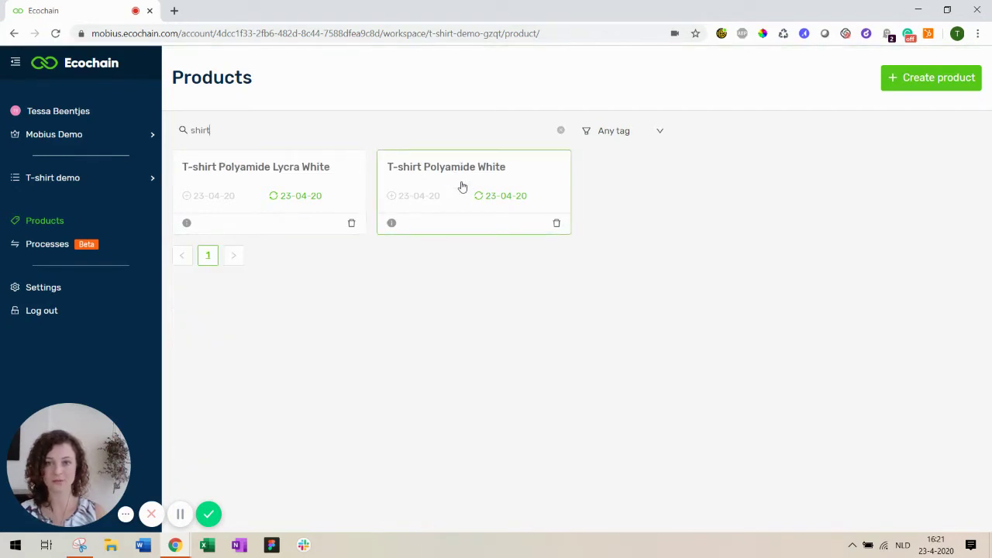
{"action": "left_click", "coordinate": [468, 183]}
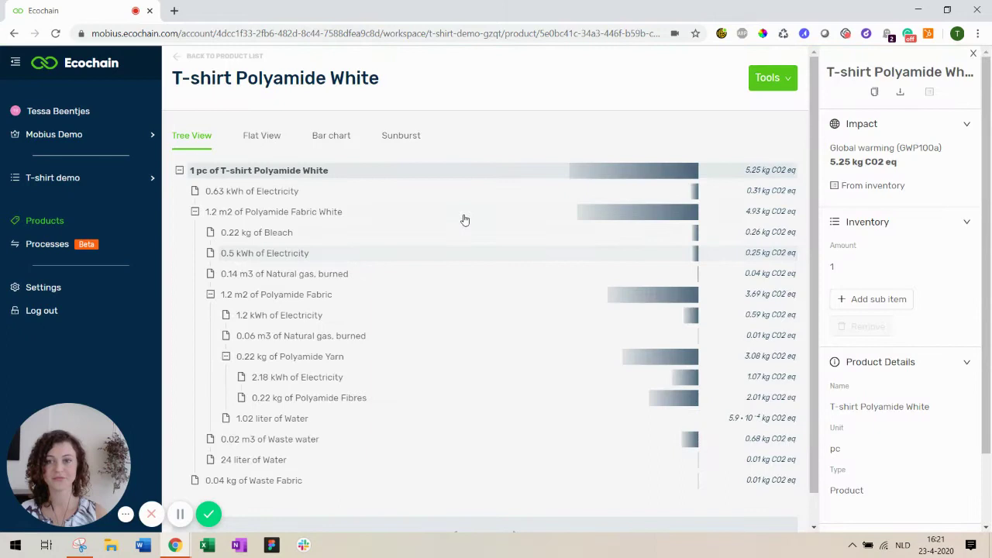
{"action": "scroll", "coordinate": [418, 294], "scroll_direction": "down", "scroll_amount": 1}
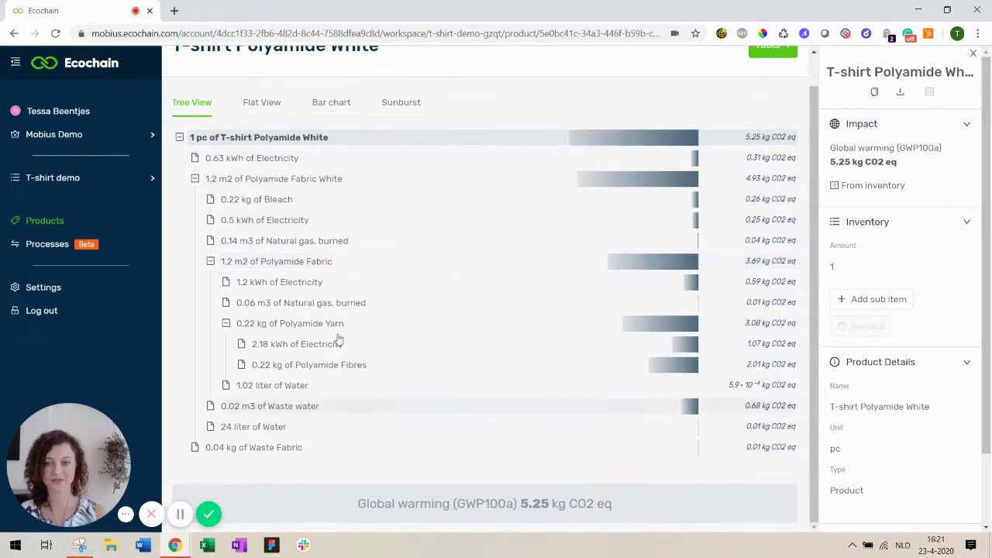
{"action": "left_click", "coordinate": [226, 324]}
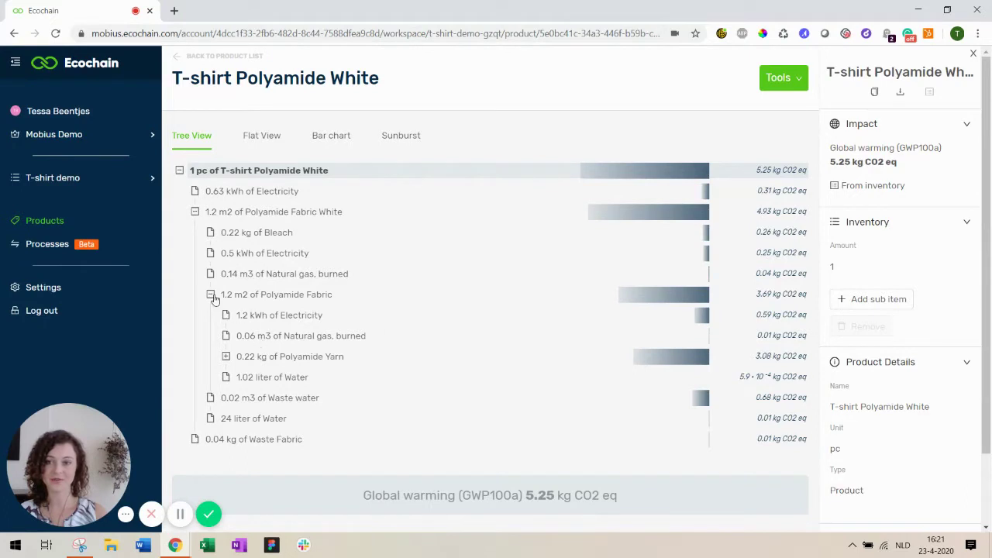
{"action": "left_click", "coordinate": [210, 295]}
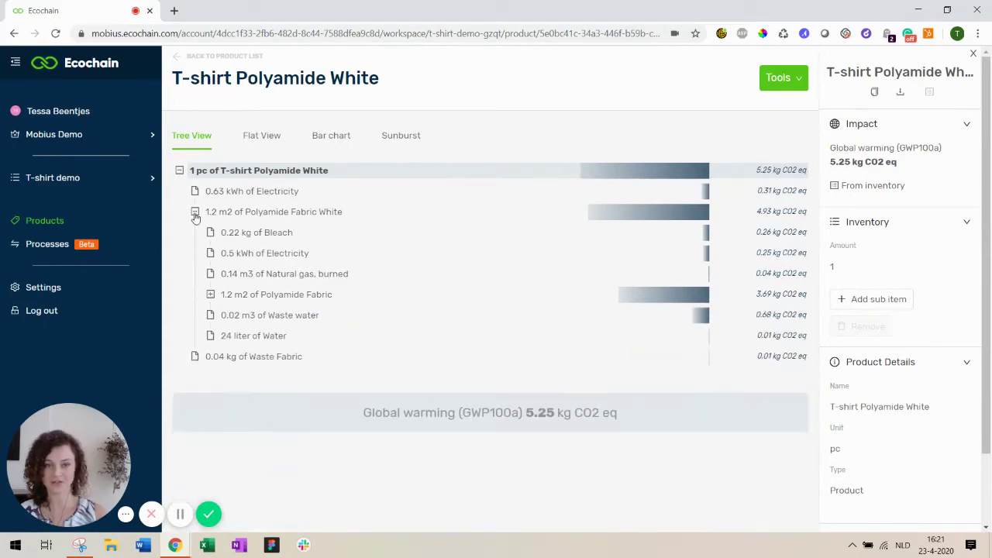
{"action": "left_click", "coordinate": [195, 214]}
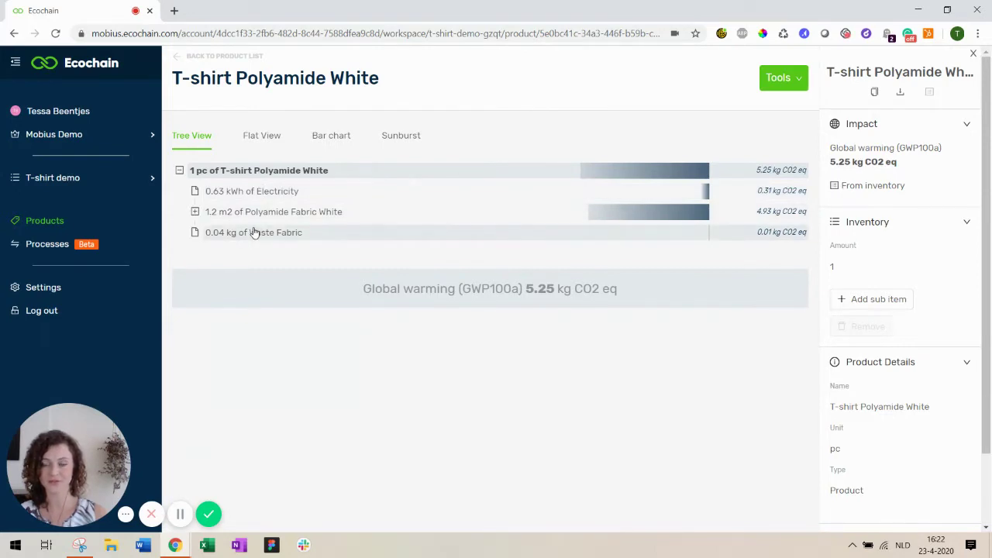
{"action": "left_click", "coordinate": [195, 213]}
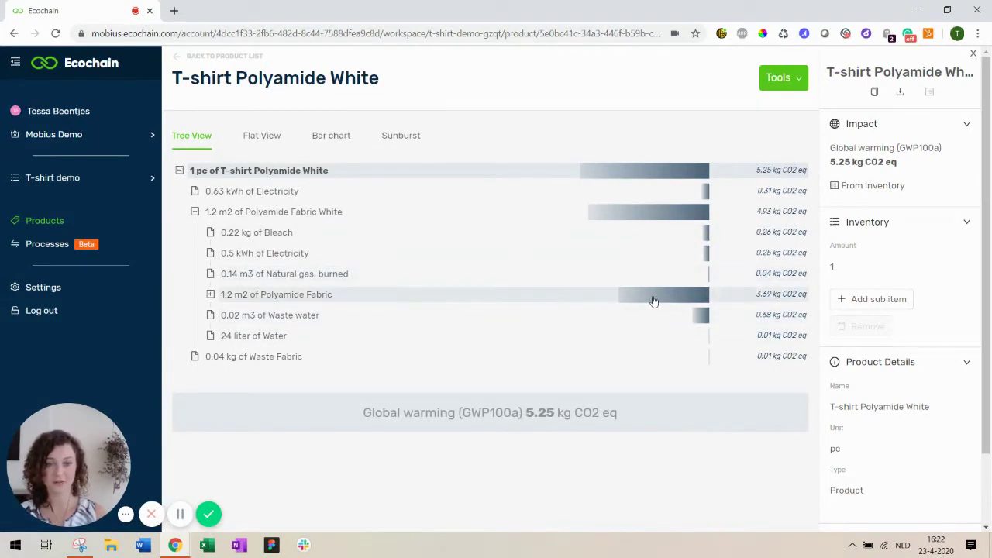
{"action": "left_click", "coordinate": [210, 295]}
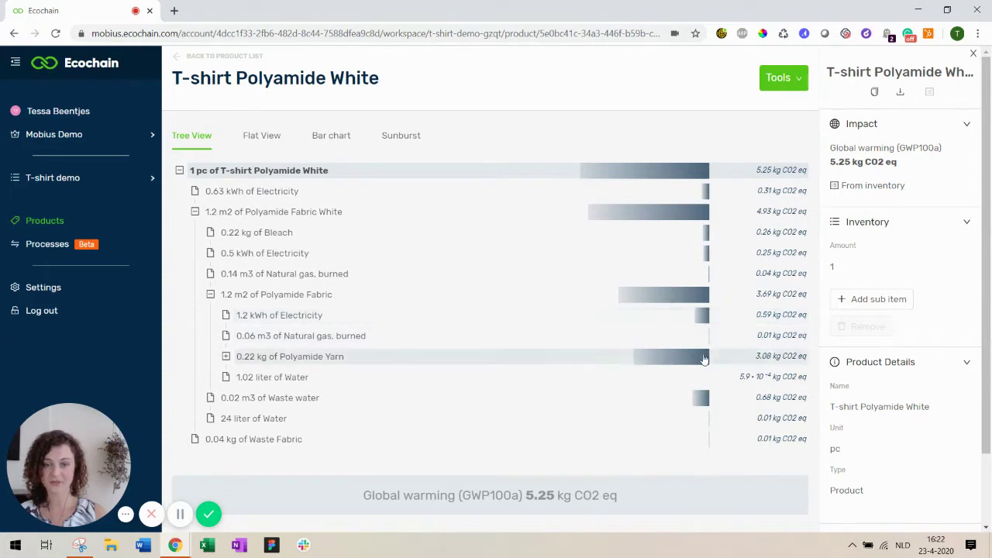
{"action": "left_click", "coordinate": [226, 357]}
{"action": "scroll", "coordinate": [321, 303], "scroll_direction": "down", "scroll_amount": 1}
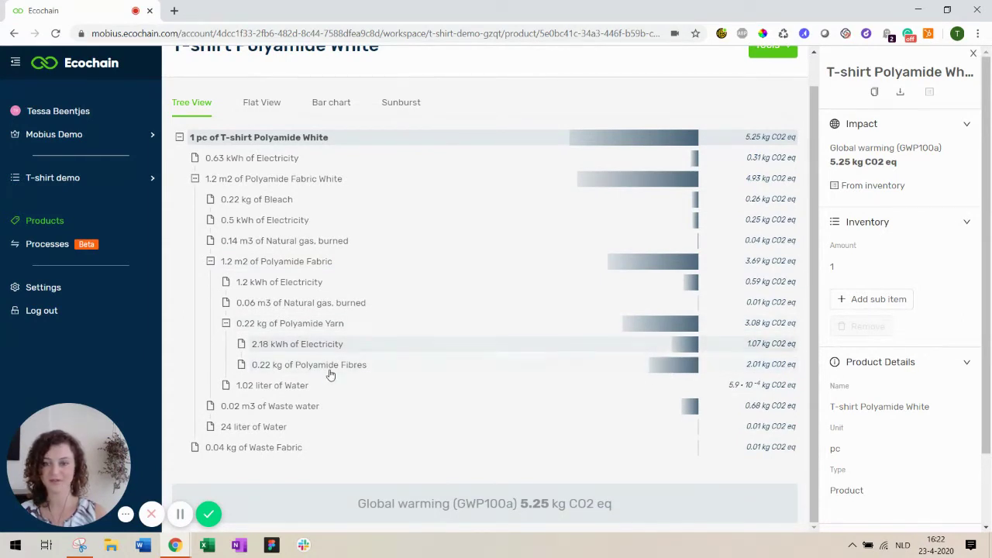
{"action": "scroll", "coordinate": [368, 423], "scroll_direction": "up", "scroll_amount": 1}
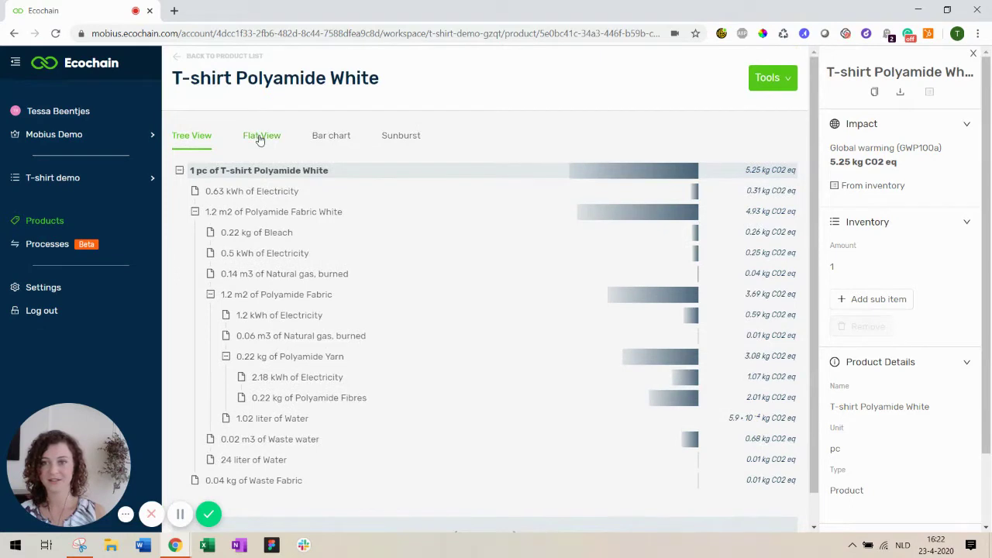
- Show T-shirt Polyamide White's inputs in Flat View, with Electricity ranked first at 42.3 %
{"action": "left_click", "coordinate": [259, 135]}
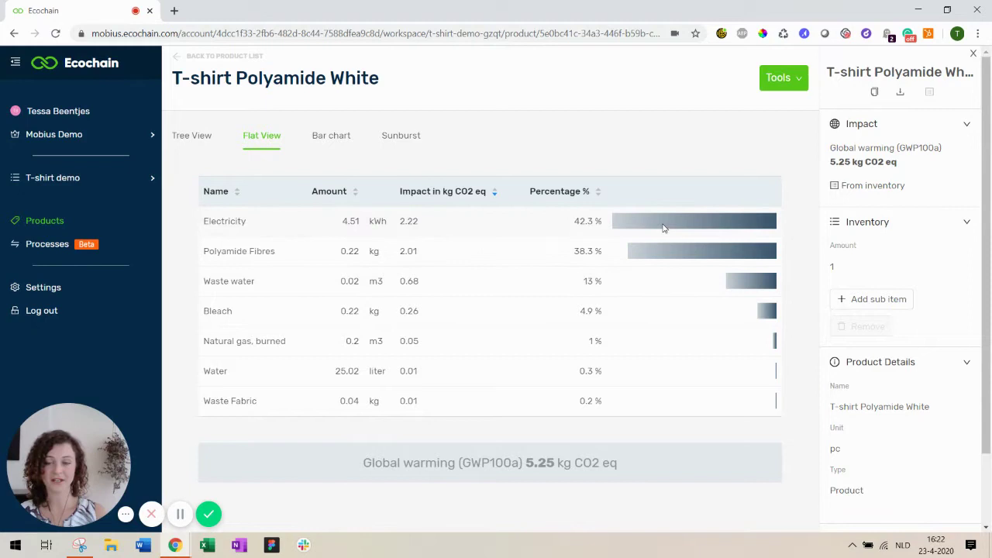
{"action": "mouse_move", "coordinate": [662, 227]}
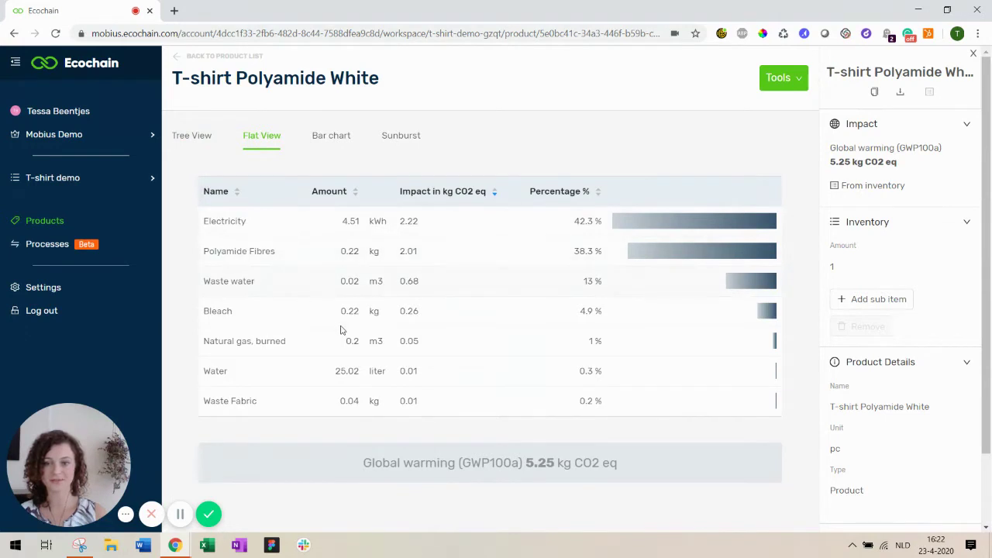
{"action": "left_click", "coordinate": [781, 79]}
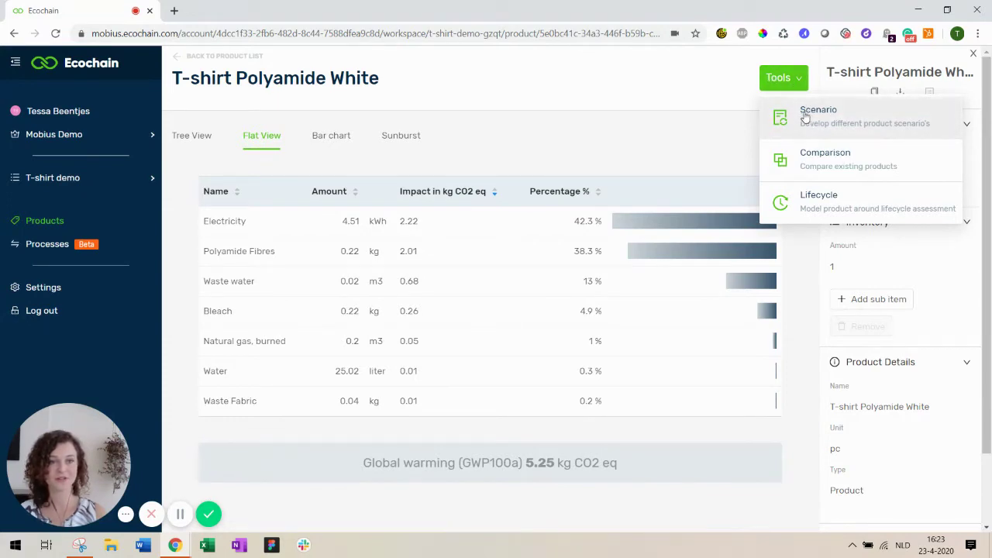
- Create a new scenario with a copy of T-shirt Polyamide White, both shown as trees at 5.25 kg CO2 eq
{"action": "left_click", "coordinate": [804, 120]}
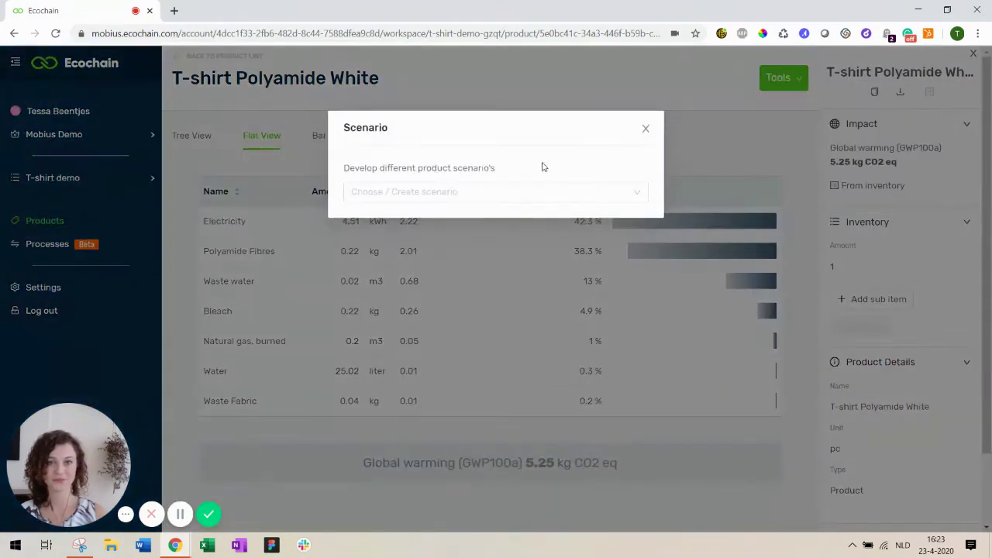
{"action": "left_click", "coordinate": [487, 199]}
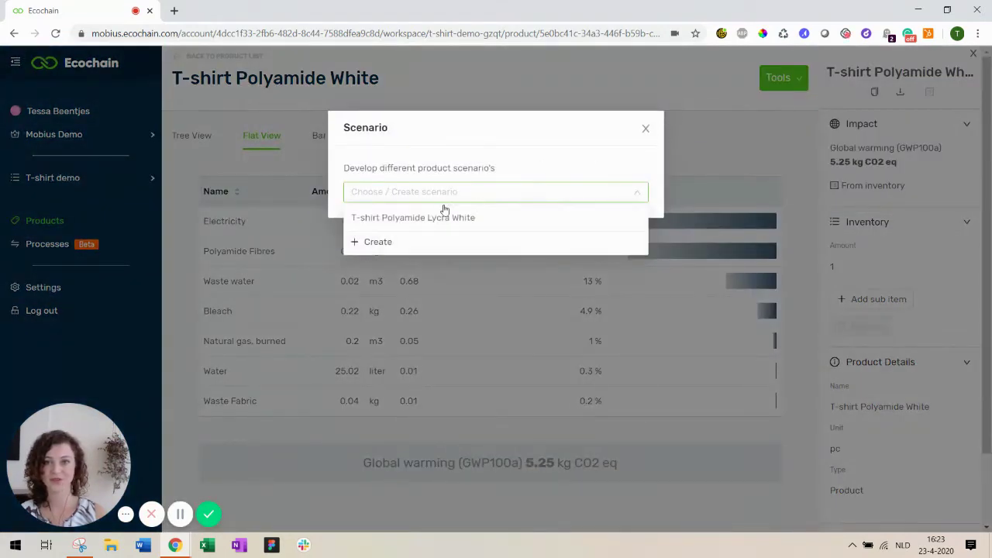
{"action": "left_click", "coordinate": [374, 244]}
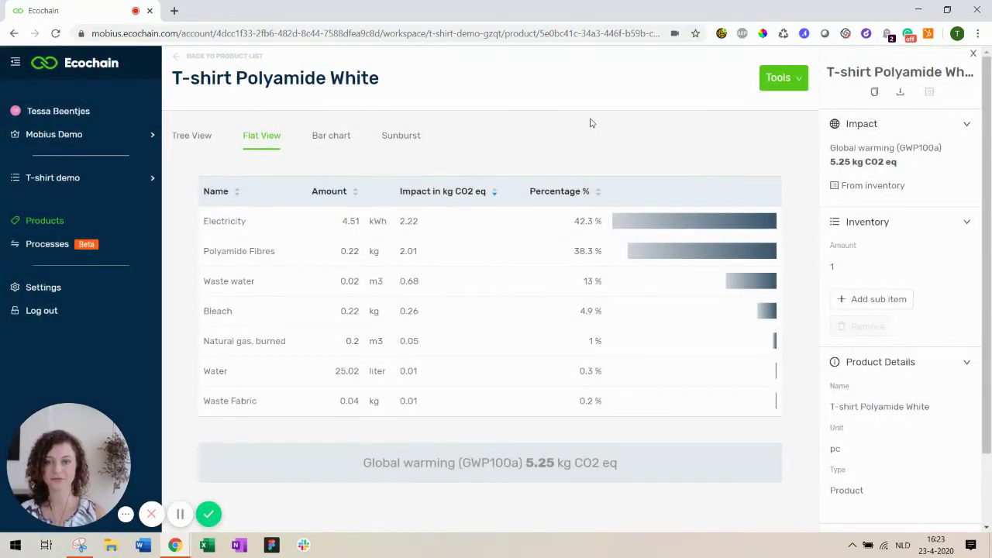
{"action": "left_click", "coordinate": [190, 138]}
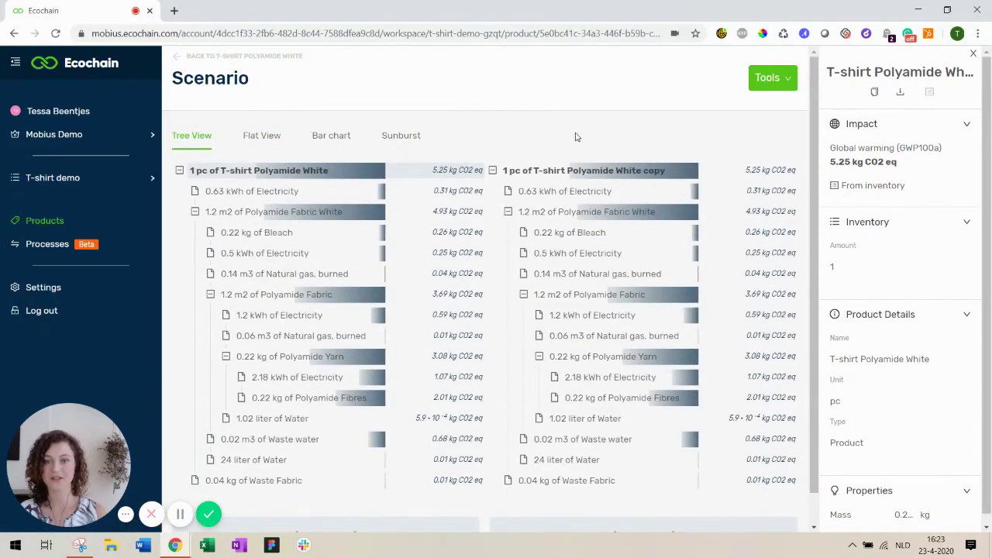
{"action": "scroll", "coordinate": [577, 122], "scroll_direction": "down", "scroll_amount": 1}
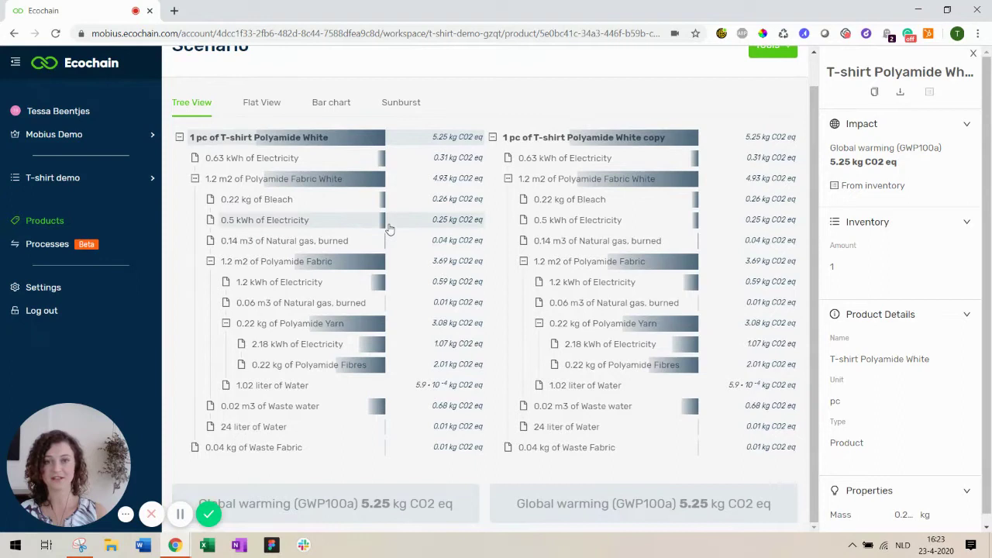
{"action": "scroll", "coordinate": [308, 179], "scroll_direction": "up", "scroll_amount": 1}
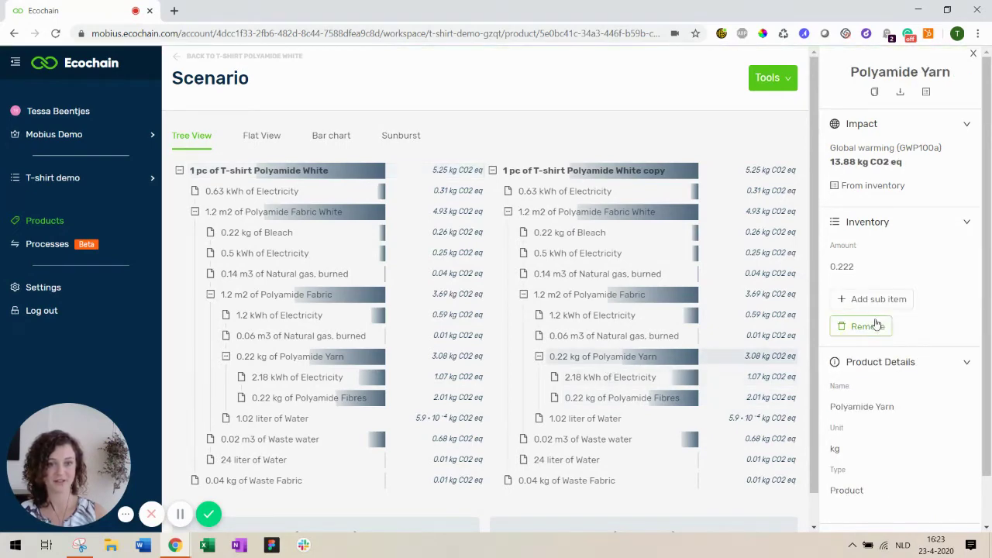
- Add a 'Recycled Polyethylene Fibres' input of 0.18 kg under Polyamide Yarn copy
{"action": "left_click", "coordinate": [873, 299]}
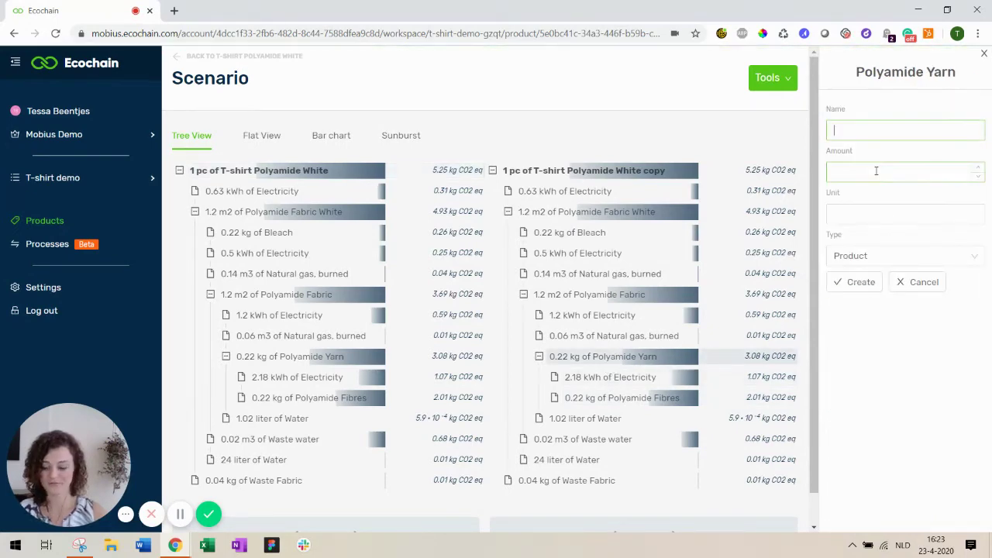
{"action": "type", "text": "Recycled "}
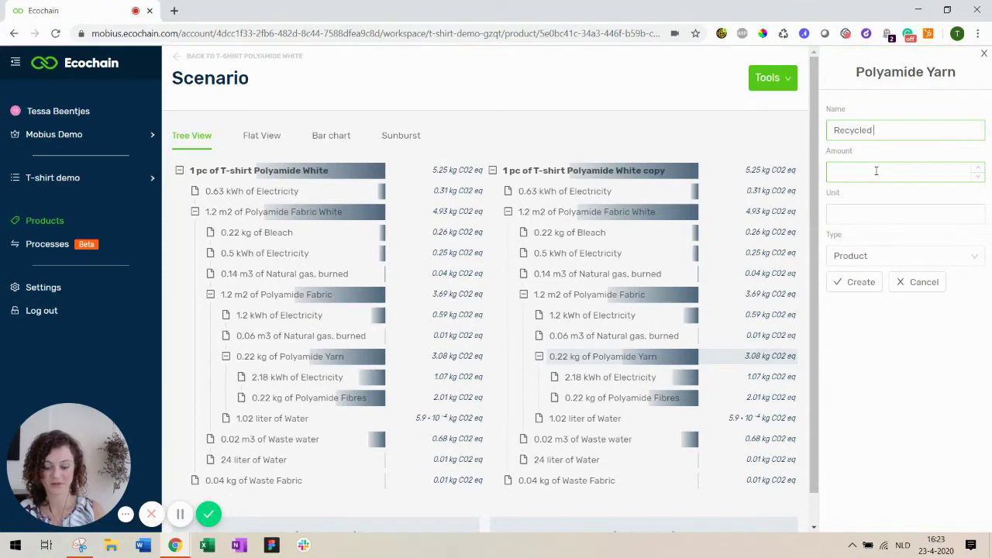
{"action": "type", "text": "Polyethylene"}
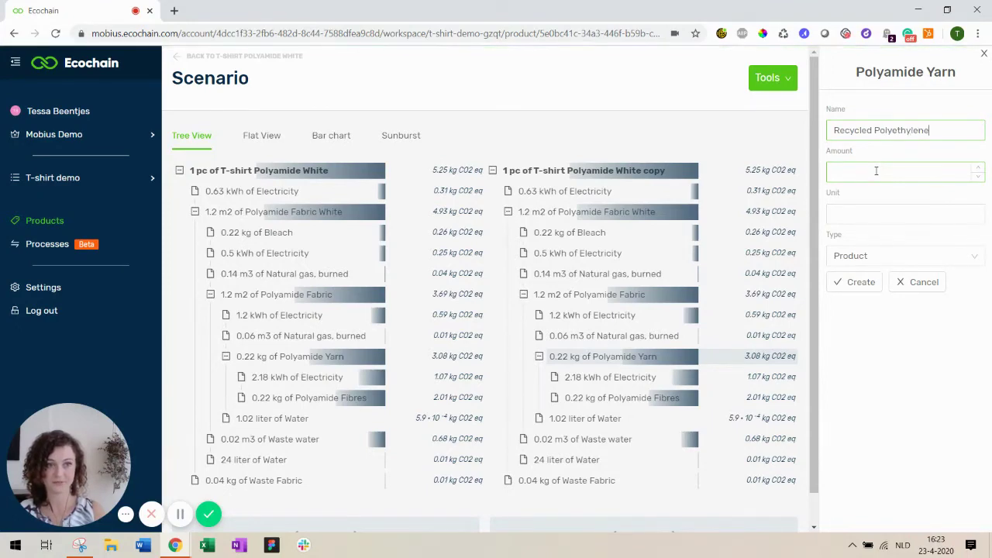
{"action": "type", "text": " Fibres"}
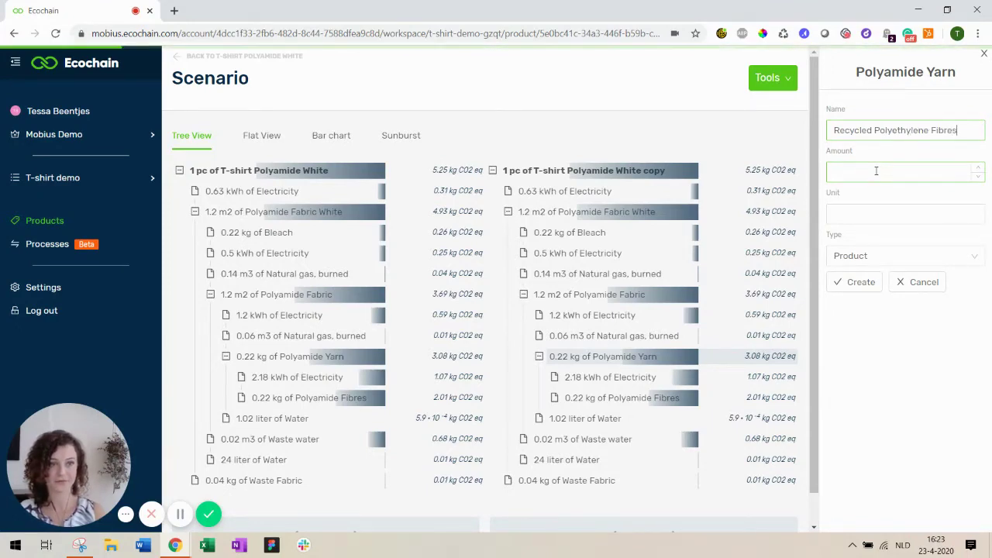
{"action": "left_click", "coordinate": [876, 171]}
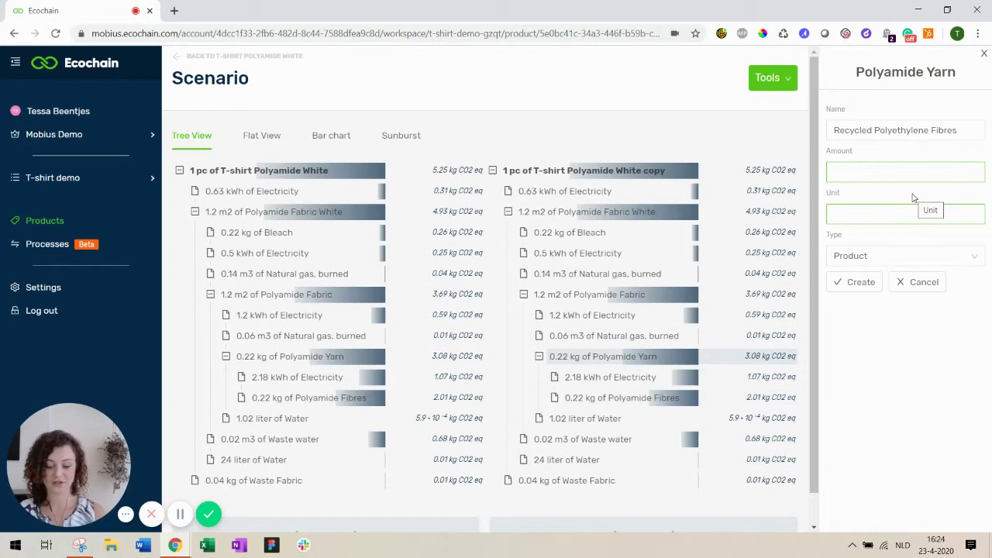
{"action": "type", "text": "0.18"}
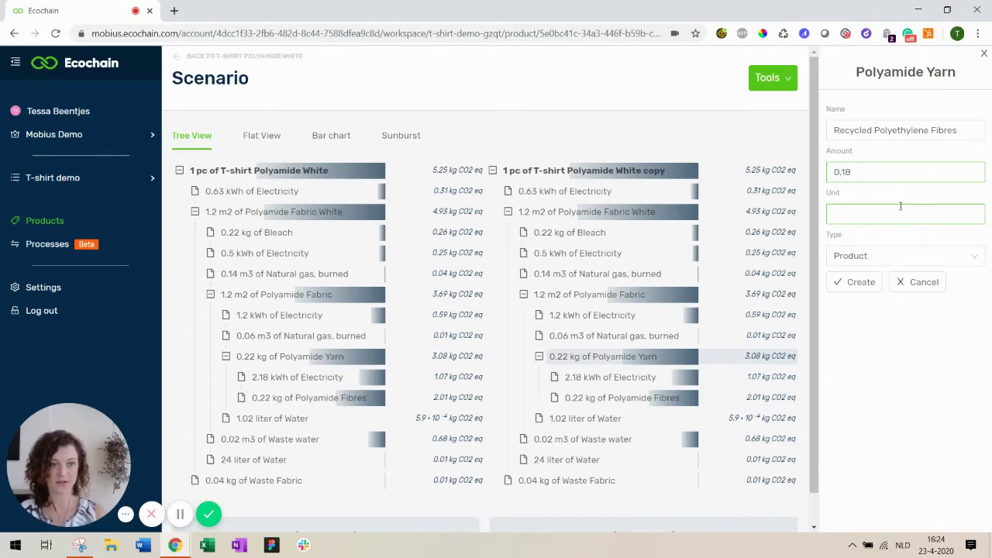
{"action": "left_click", "coordinate": [900, 206]}
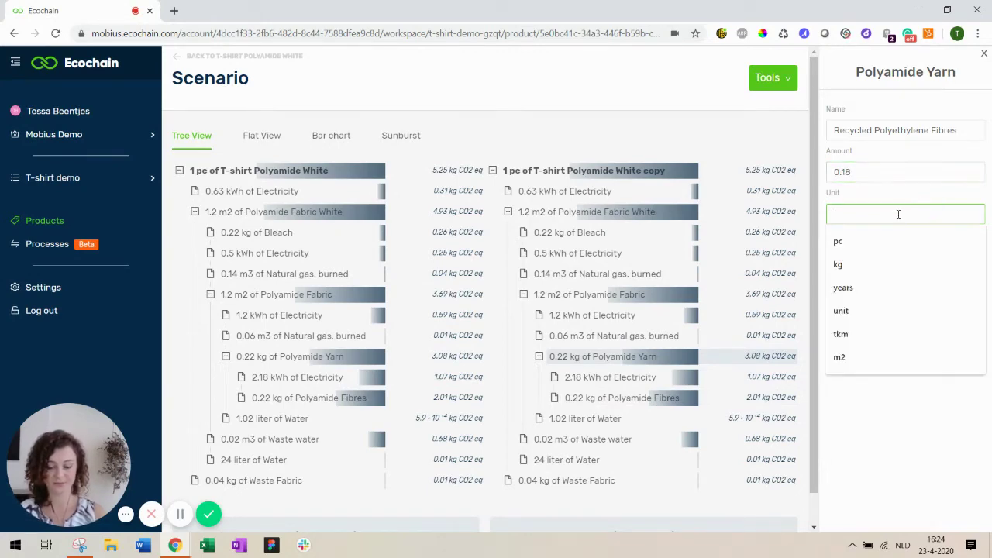
{"action": "type", "text": "kg"}
{"action": "left_click", "coordinate": [860, 283]}
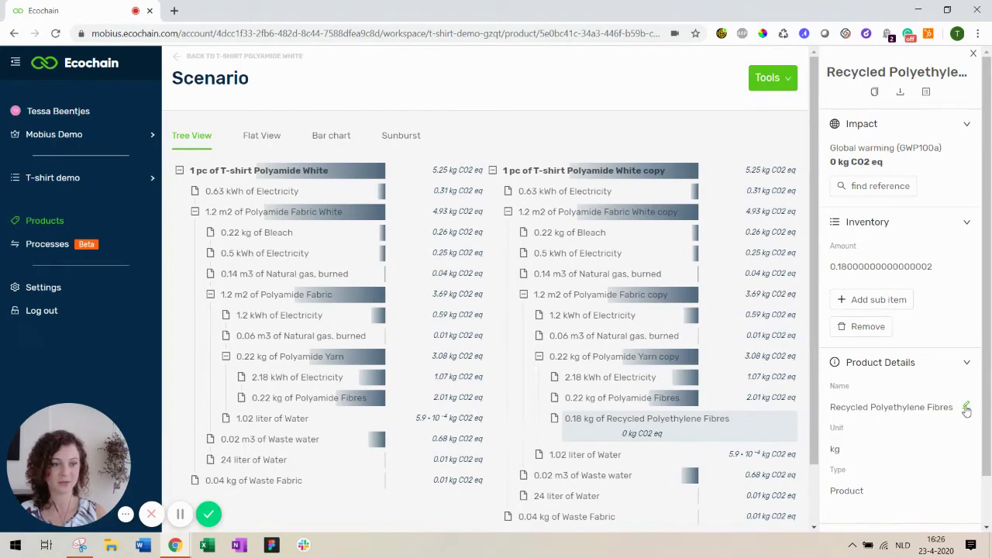
- Rename the new fibres input to 'Recycled PE Fibres'
{"action": "left_click", "coordinate": [963, 407]}
{"action": "double_click", "coordinate": [897, 407]}
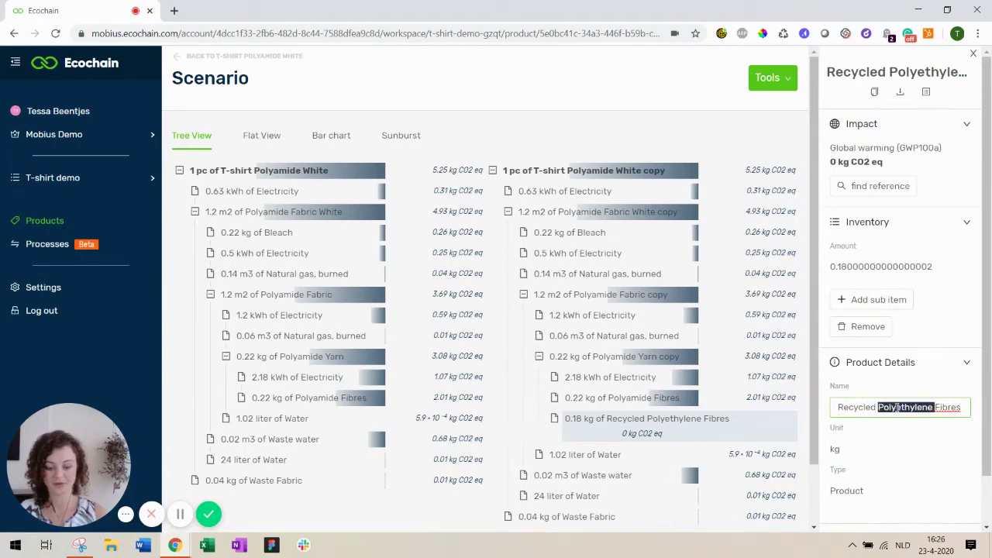
{"action": "type", "text": "PE"}
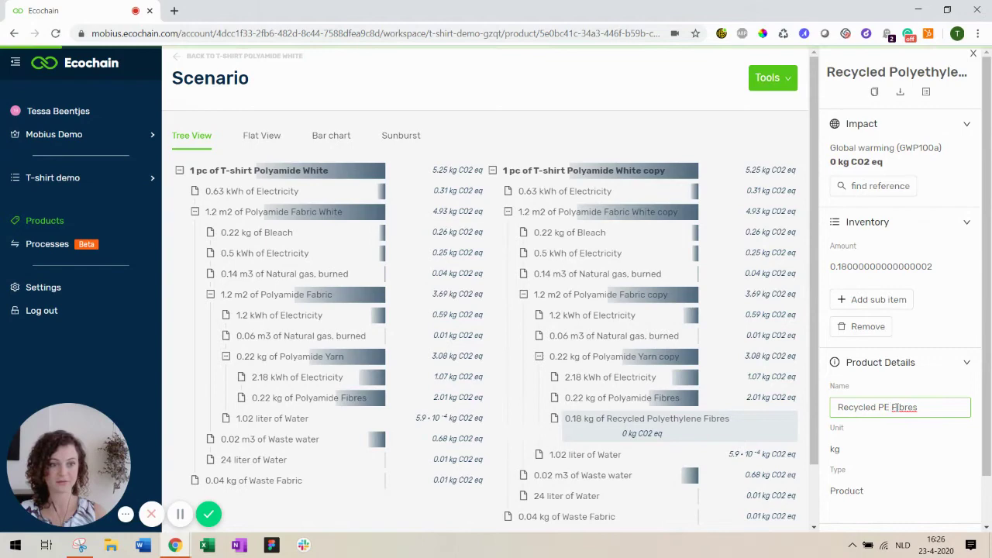
{"action": "left_click", "coordinate": [664, 411]}
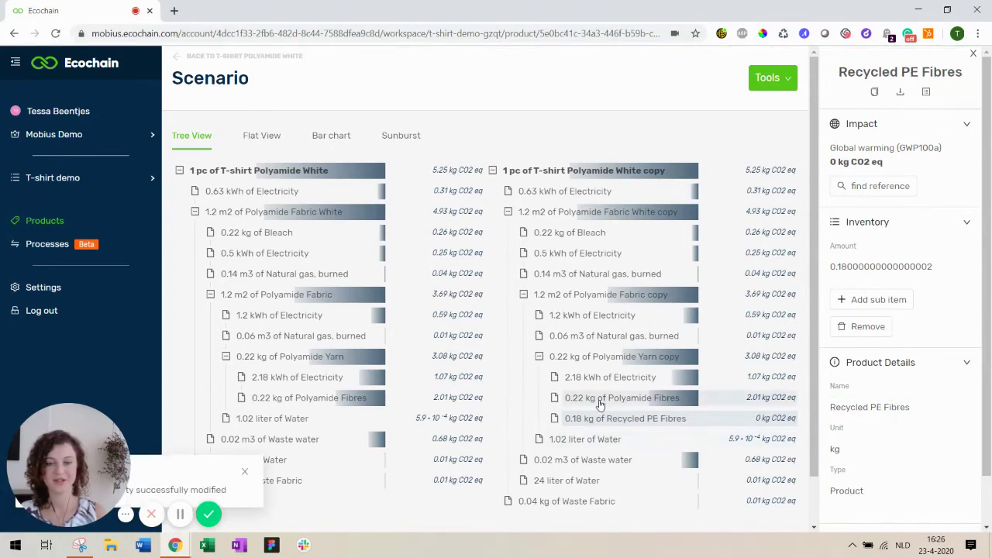
- Cut the copy's Polyamide Fibres to 0.04 kg, dropping the copied T-shirt to 3.6 kg CO2 eq
{"action": "left_click", "coordinate": [580, 399]}
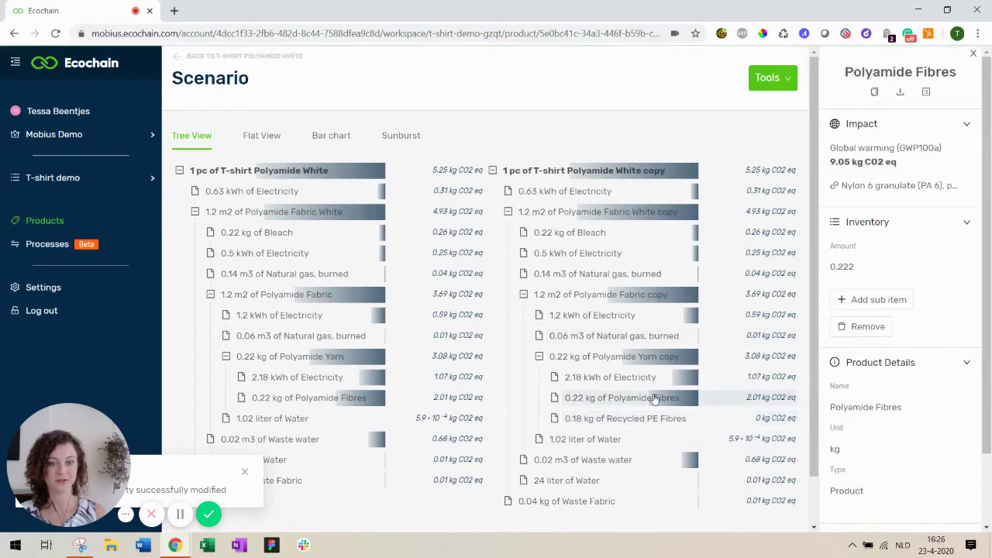
{"action": "left_click", "coordinate": [966, 265]}
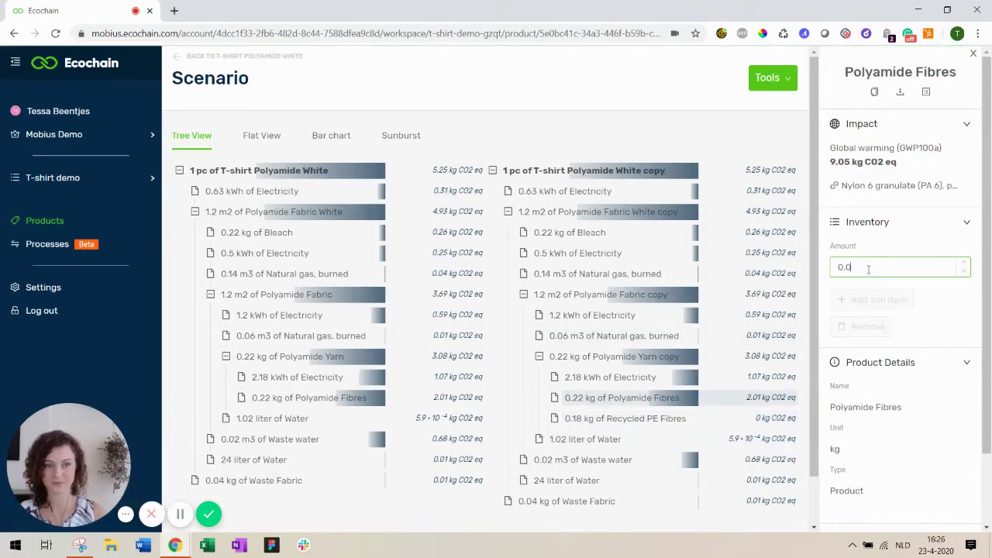
{"action": "type", "text": "0.04"}
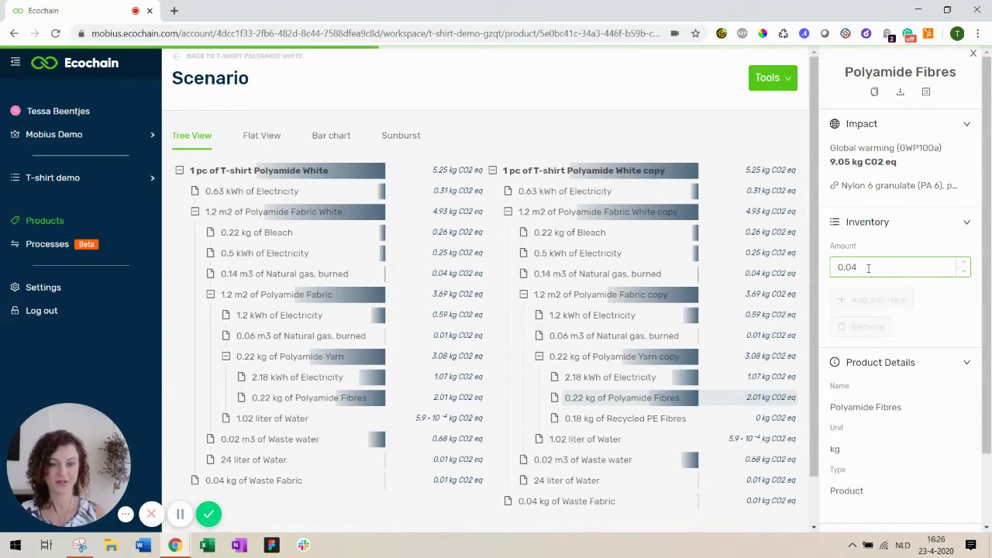
{"action": "key", "text": "Return"}
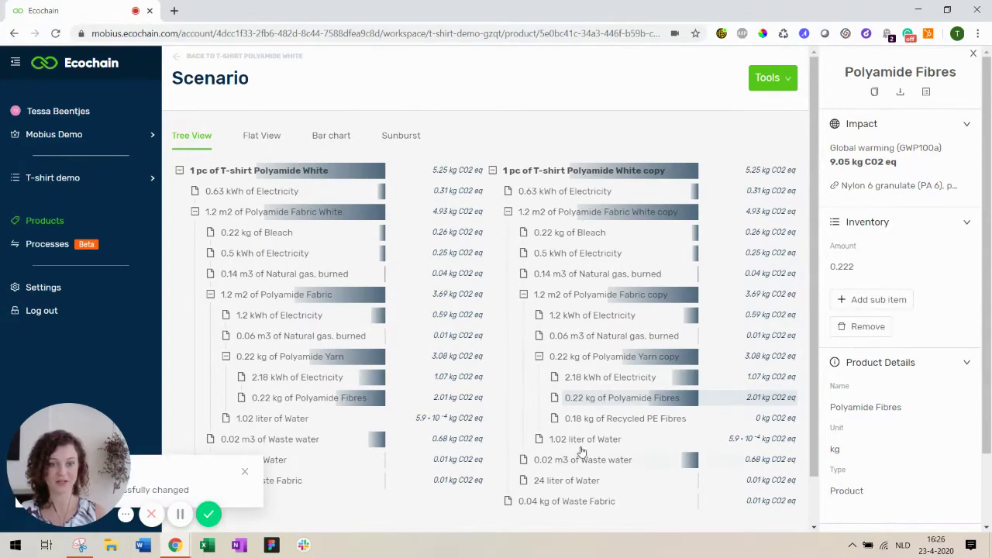
{"action": "left_click", "coordinate": [644, 422]}
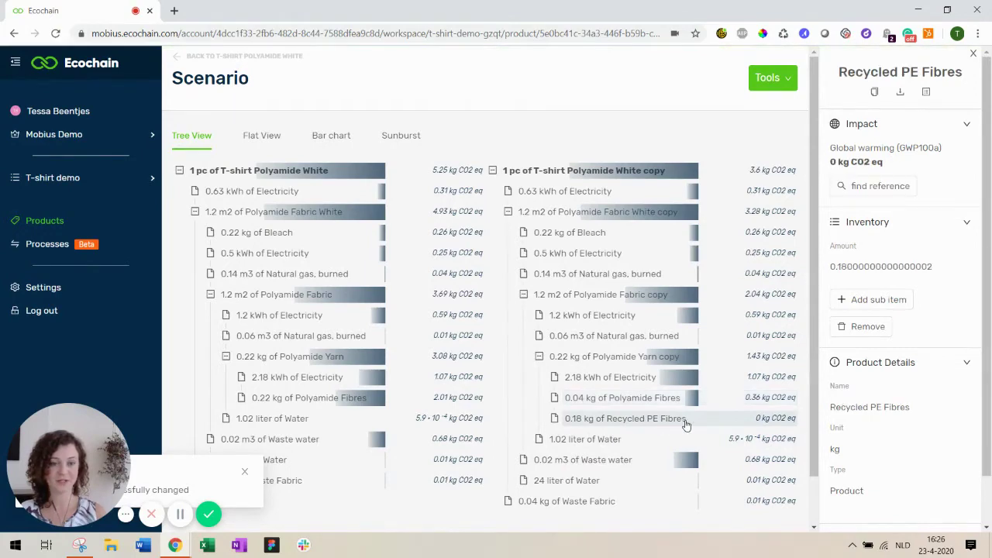
- Link Recycled PE Fibres to the recycled HDPE granulate dataset for Europe without Switzerland
{"action": "left_click", "coordinate": [879, 186]}
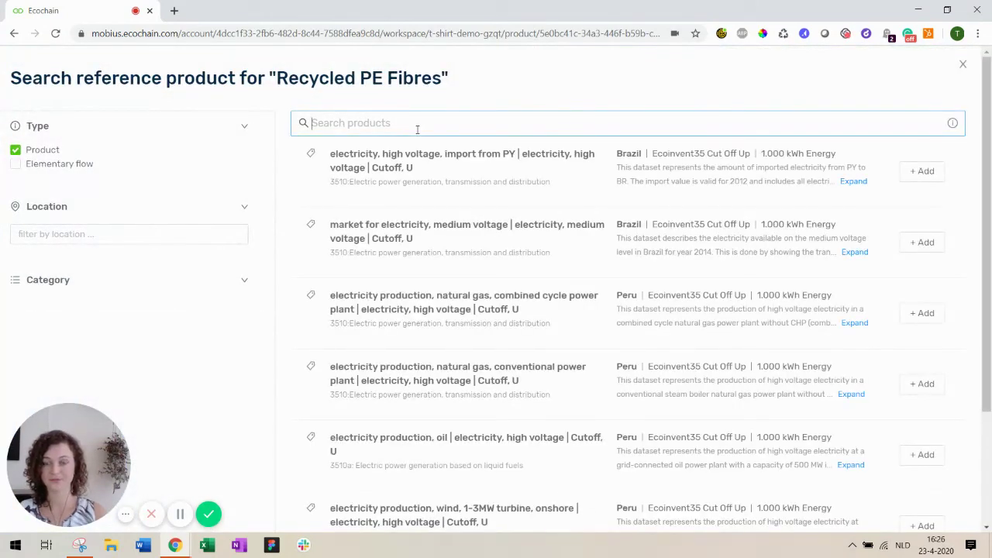
{"action": "type", "text": "recyc"}
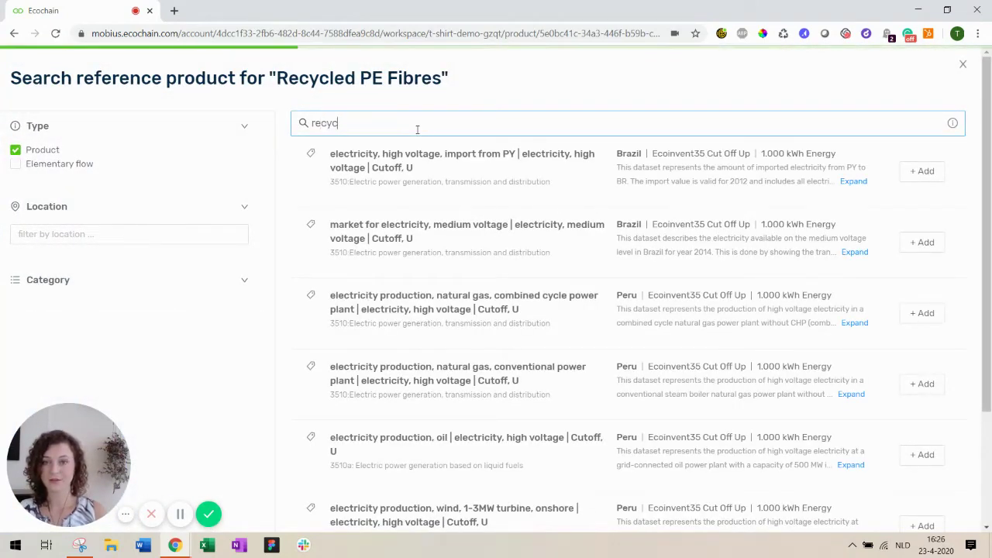
{"action": "type", "text": "led polyethy"}
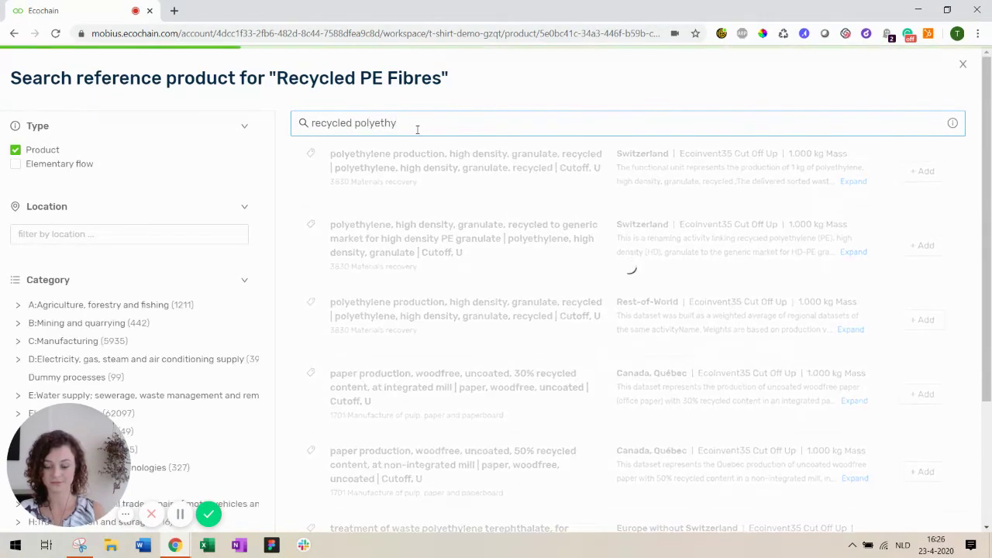
{"action": "type", "text": "lene"}
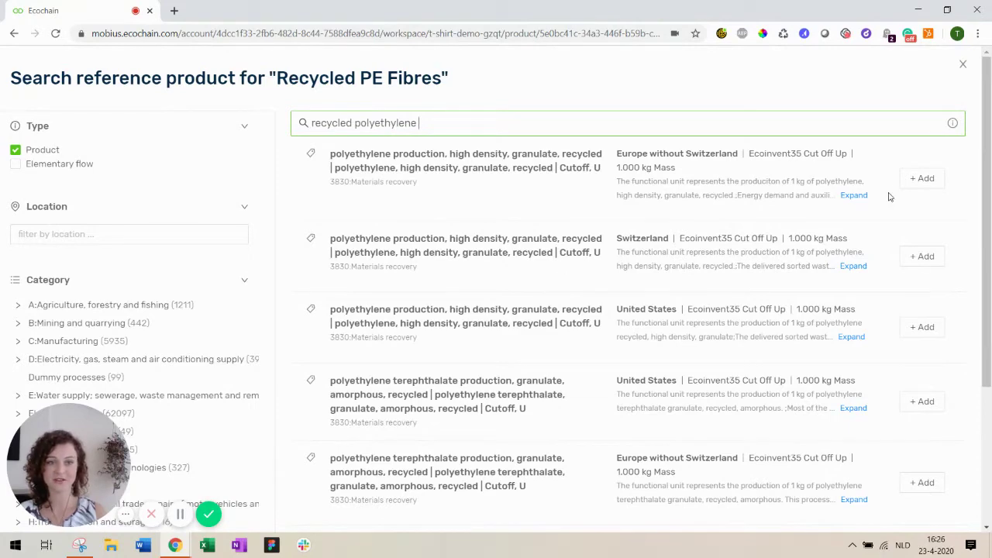
{"action": "left_click", "coordinate": [850, 196]}
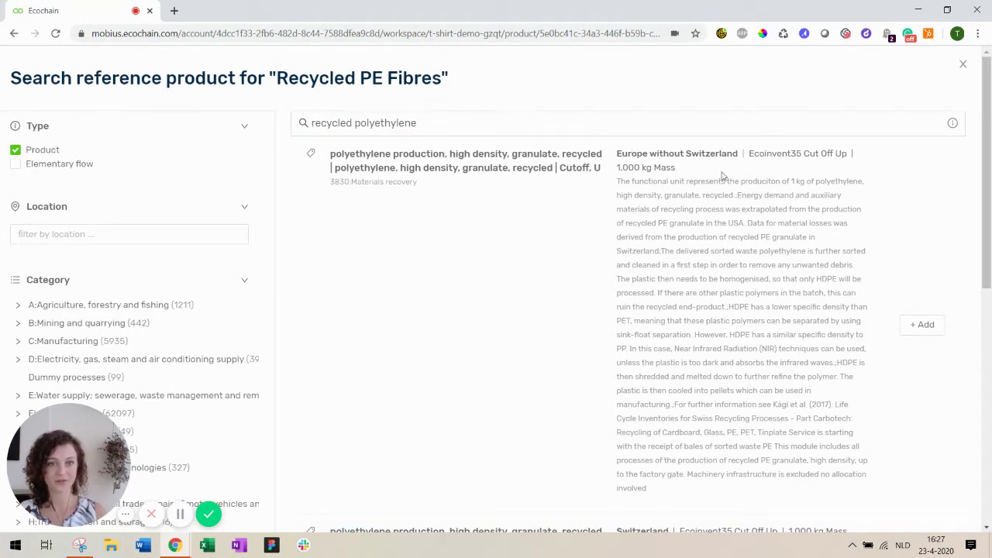
{"action": "left_click", "coordinate": [928, 328]}
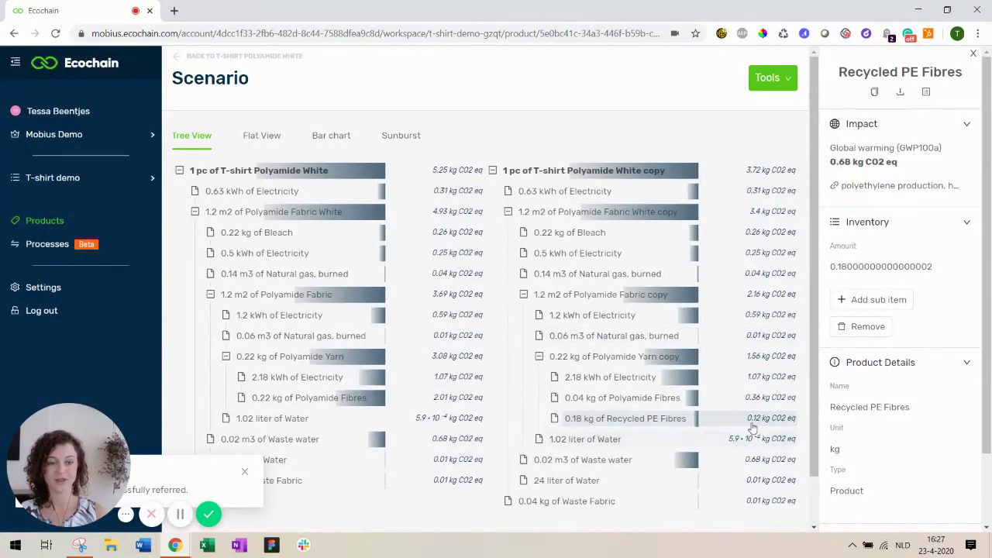
- Show Polyamide Yarn copy's details: 1.56 kg CO2 eq, with Polyamide Fibres 0.36 and Recycled PE Fibres 0.12
{"action": "mouse_move", "coordinate": [758, 426]}
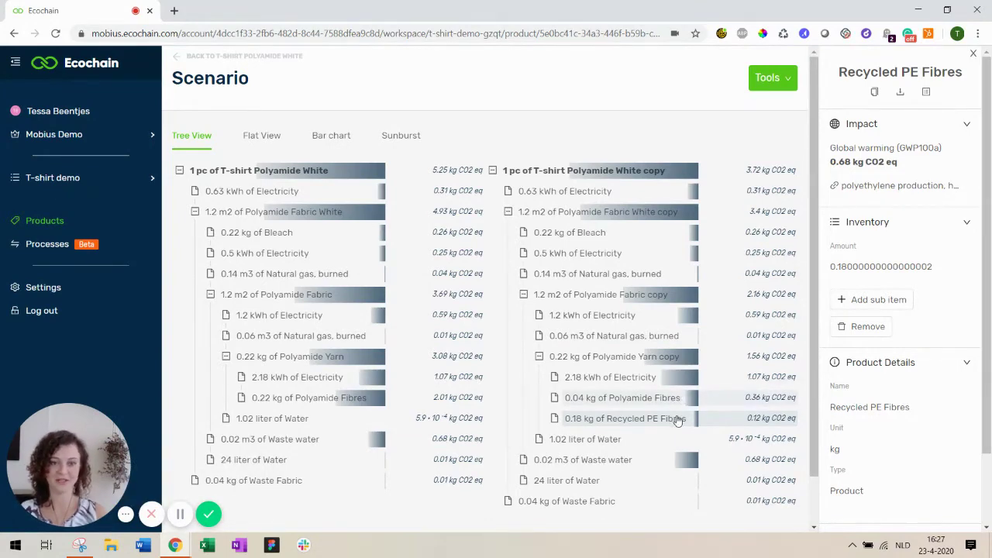
{"action": "left_click", "coordinate": [620, 361]}
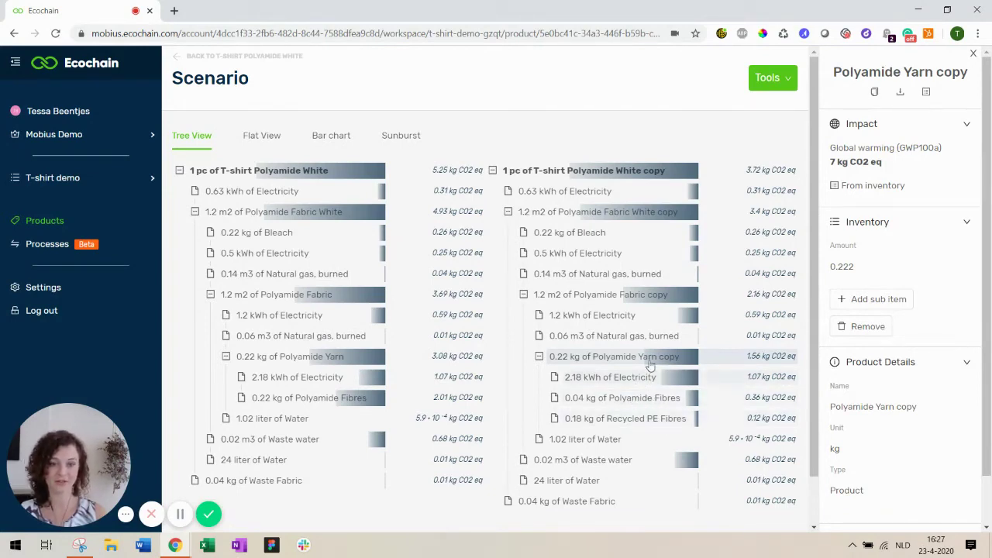
- Rename the yarn copy to 'Recycled PE Yarn'
{"action": "left_click", "coordinate": [967, 408]}
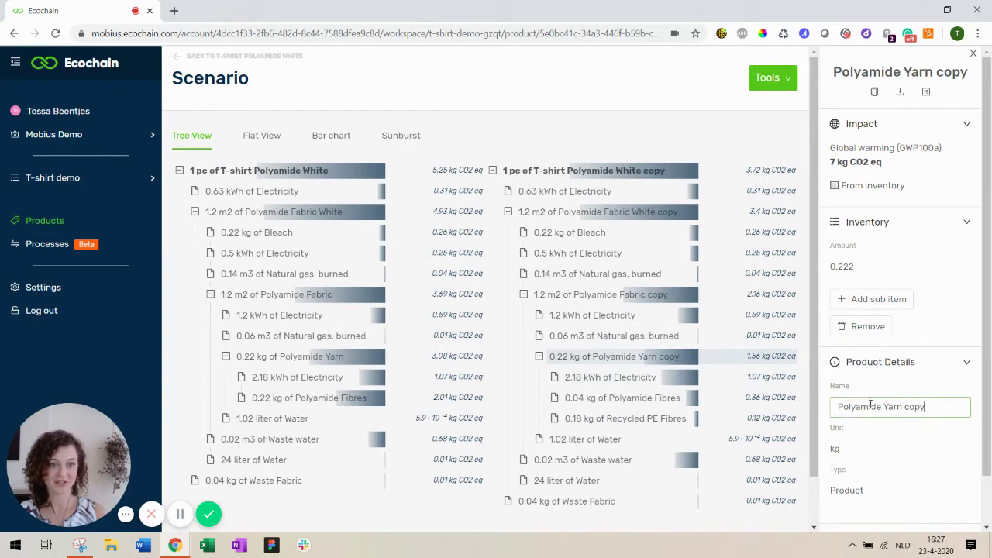
{"action": "double_click", "coordinate": [858, 406]}
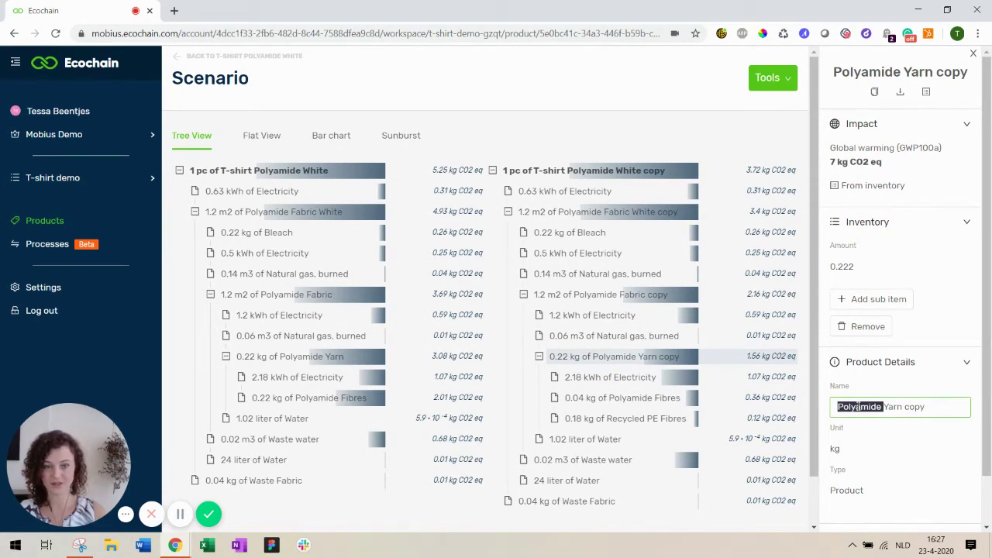
{"action": "type", "text": "Recycled"}
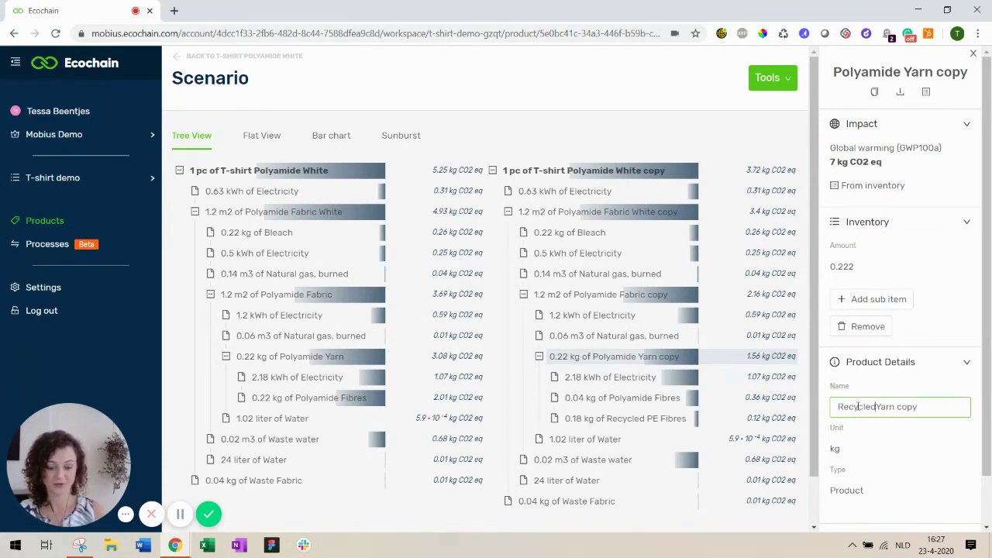
{"action": "type", "text": " PE"}
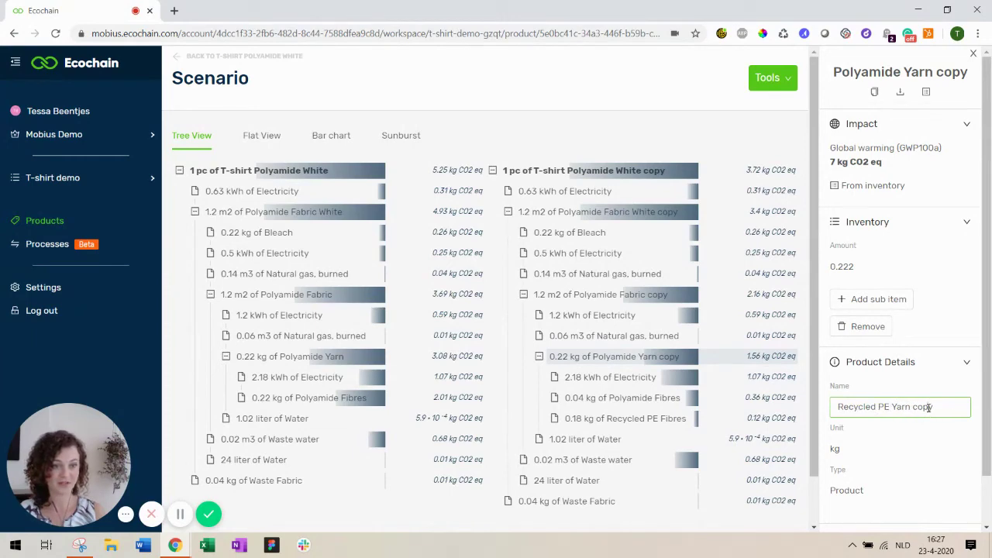
{"action": "double_click", "coordinate": [926, 406]}
{"action": "key", "text": "BackSpace"}
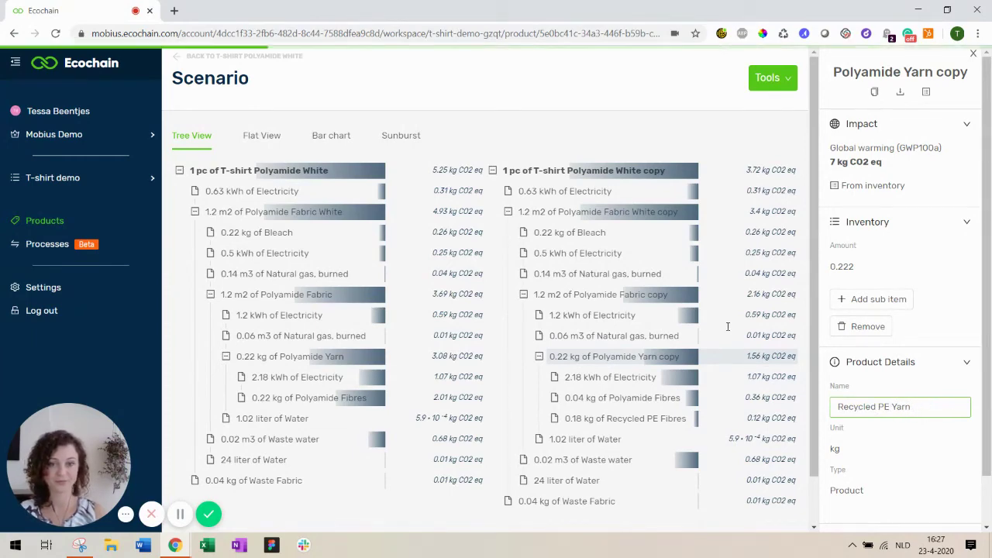
{"action": "key", "text": "Return"}
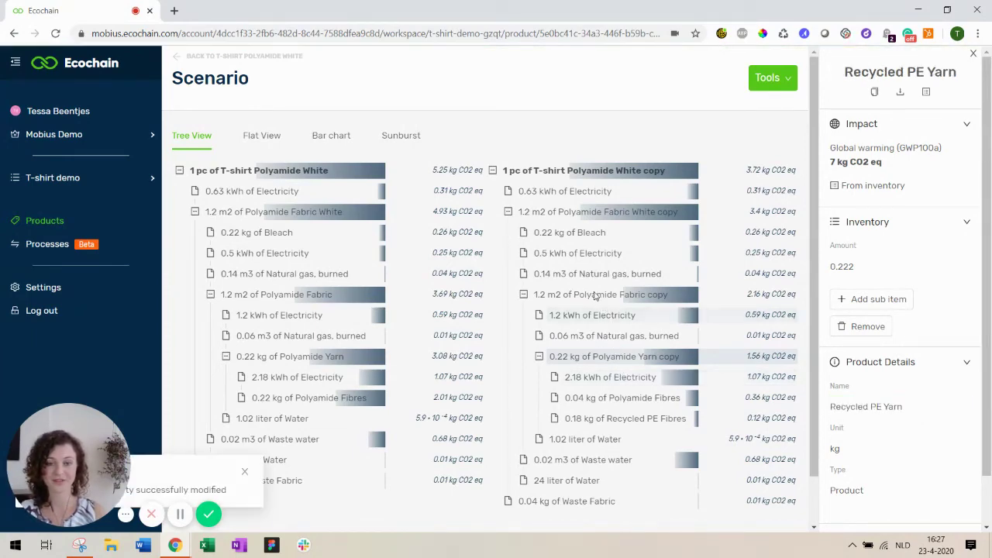
- Rename the fabric copy to 'Recycled PE Fabric White'
{"action": "left_click", "coordinate": [597, 295]}
{"action": "left_click", "coordinate": [602, 214]}
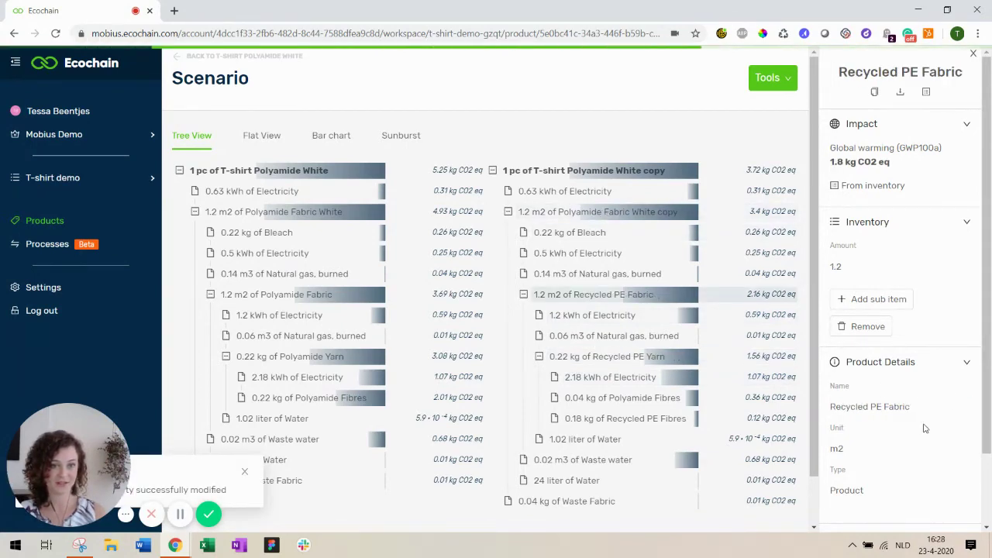
{"action": "left_click", "coordinate": [967, 408]}
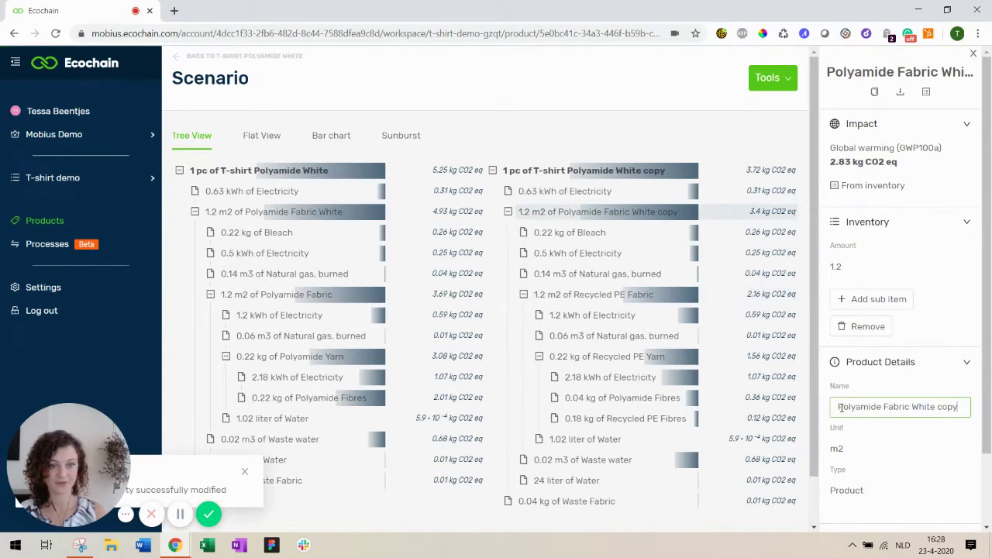
{"action": "double_click", "coordinate": [856, 407]}
{"action": "type", "text": "Recycled P"}
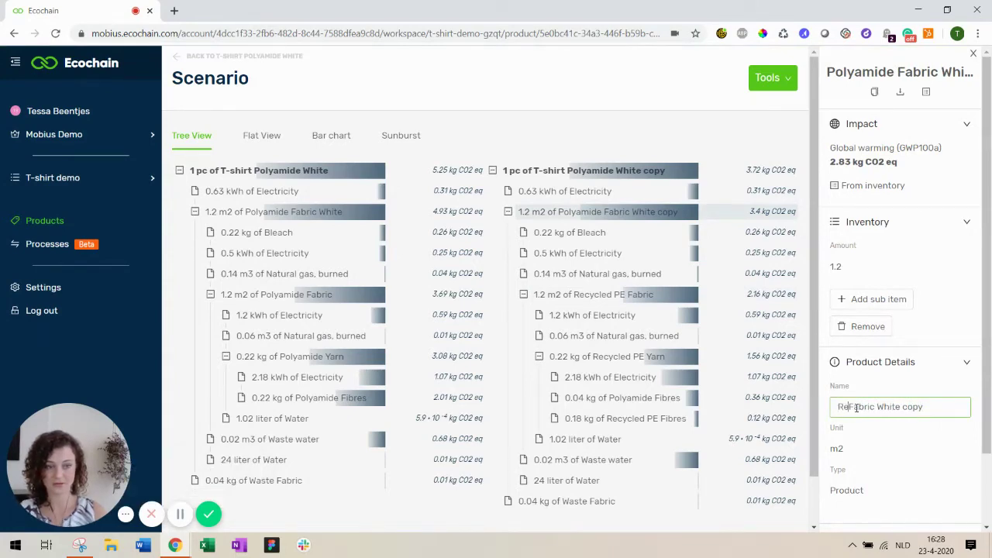
{"action": "type", "text": "E"}
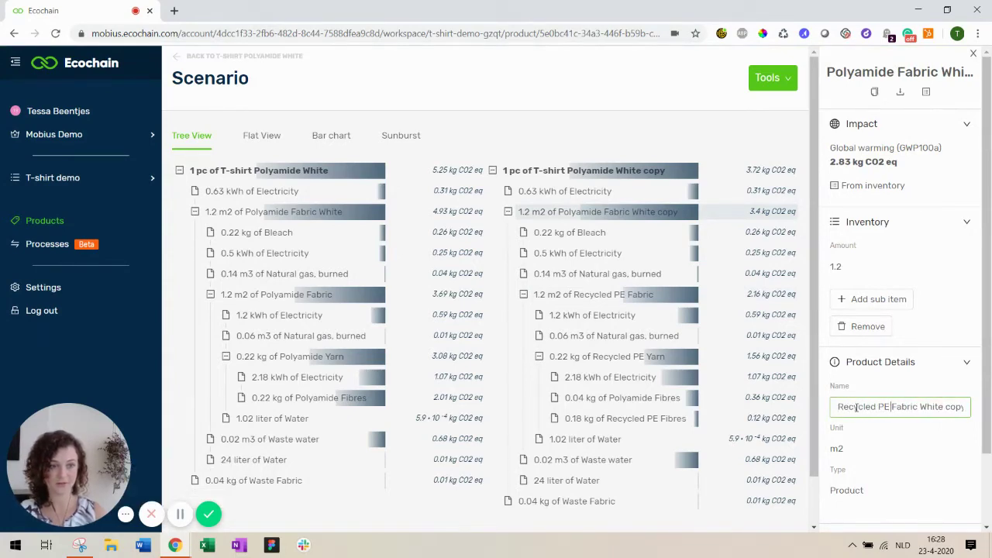
{"action": "double_click", "coordinate": [952, 406]}
{"action": "key", "text": "BackSpace"}
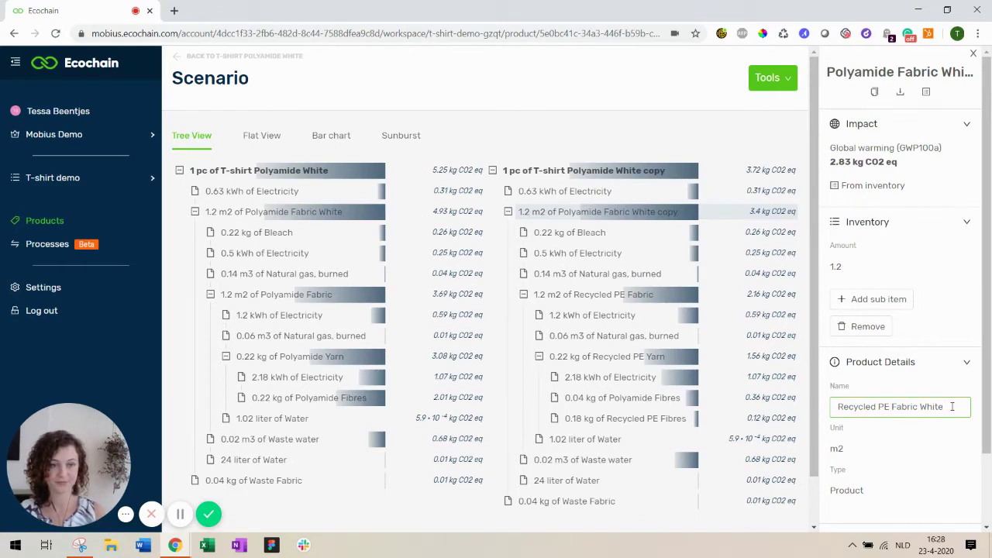
{"action": "left_click", "coordinate": [713, 356]}
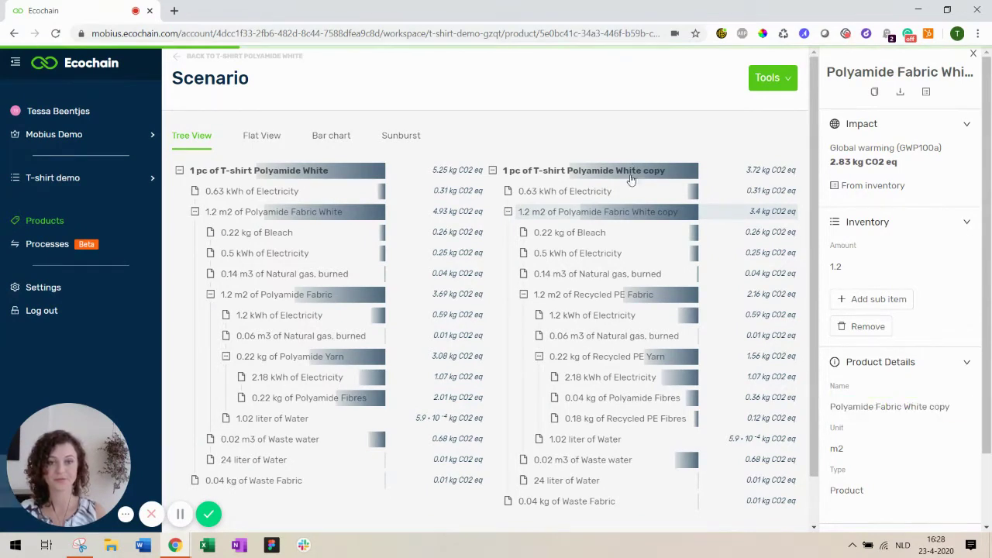
- Change 'T-shirt Polyamide White copy' to 'T-shirt Recycled PE White', now 3.72 versus 5.25 kg CO2 eq
{"action": "left_click", "coordinate": [596, 179]}
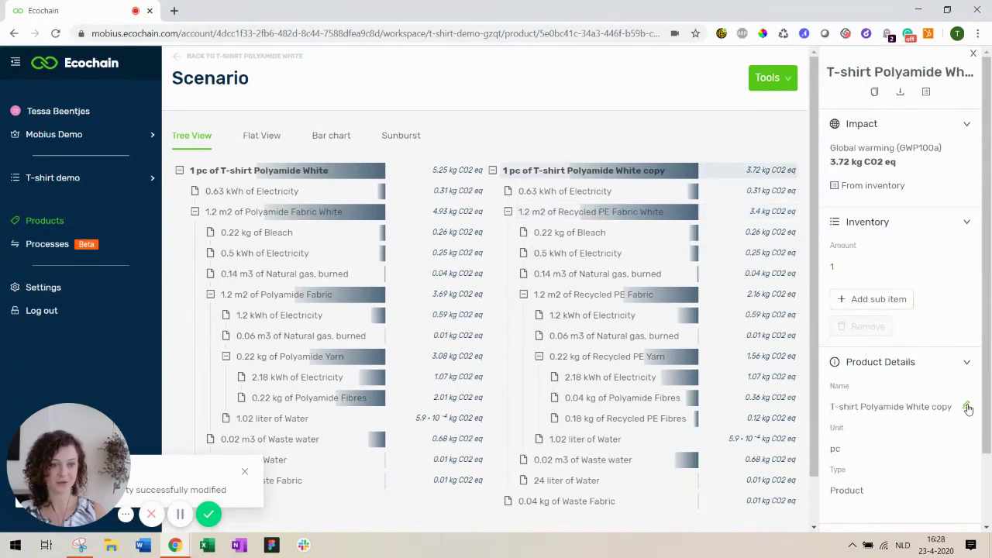
{"action": "left_click", "coordinate": [966, 406]}
{"action": "double_click", "coordinate": [889, 407]}
{"action": "type", "text": "Recycled PE"}
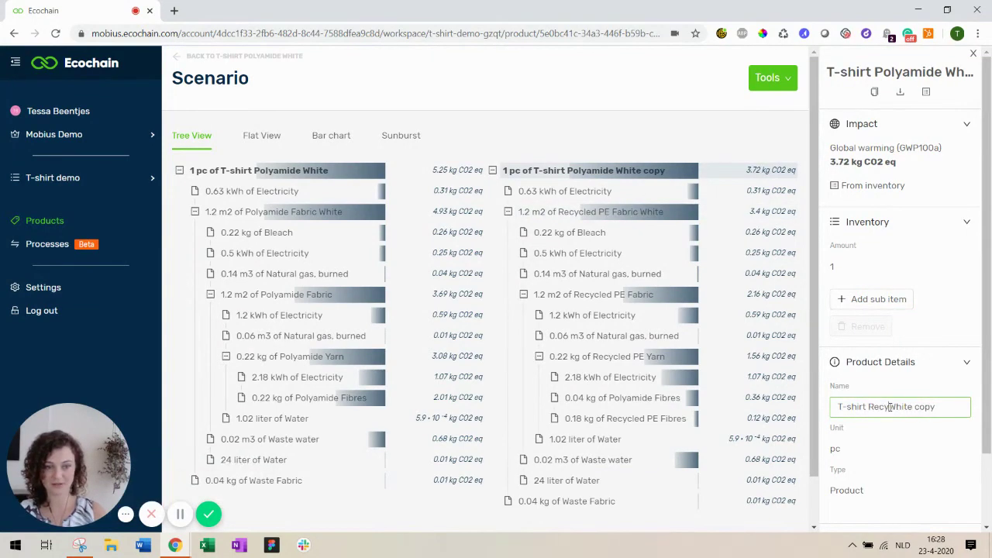
{"action": "double_click", "coordinate": [959, 408]}
{"action": "key", "text": "BackSpace"}
{"action": "key", "text": "Return"}
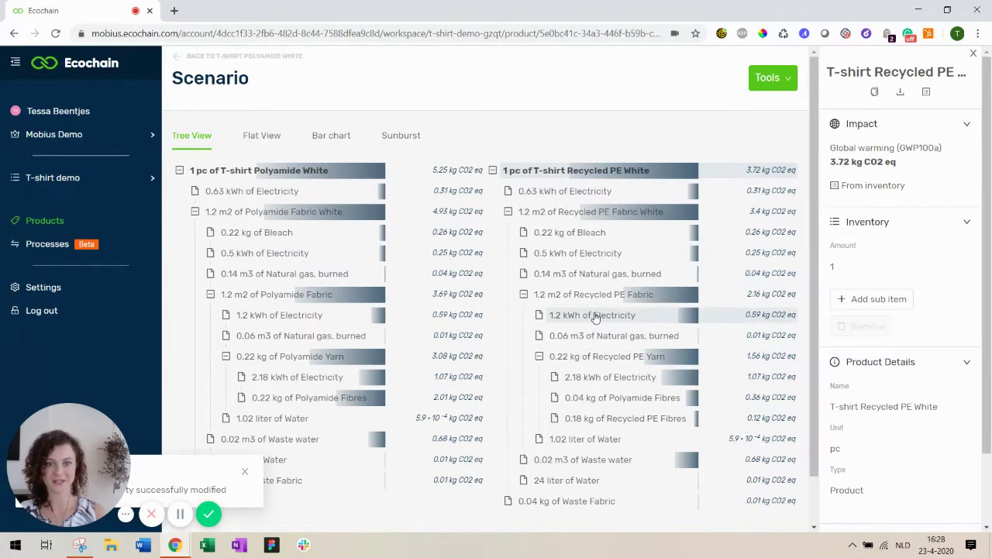
{"action": "scroll", "coordinate": [624, 330], "scroll_direction": "down", "scroll_amount": 1}
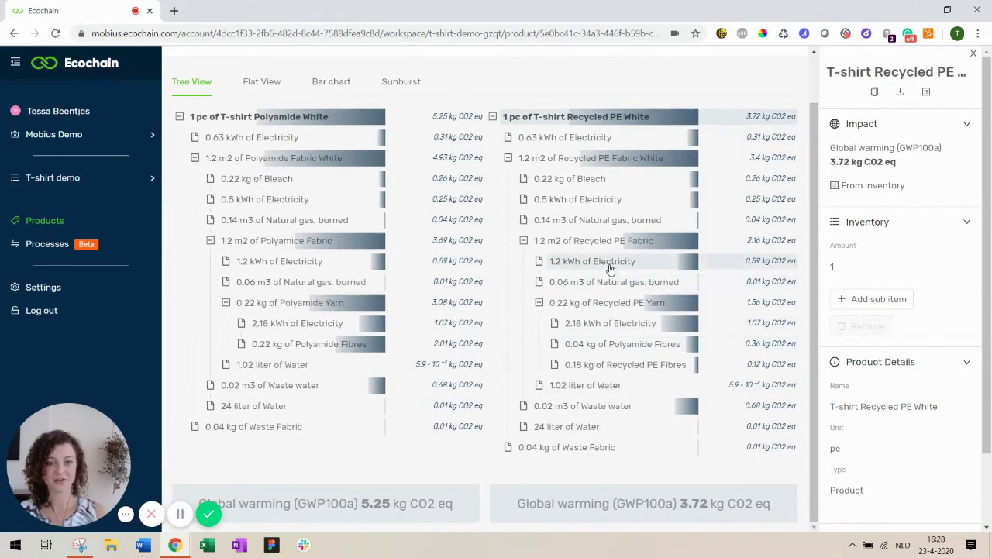
- Replace the yarn's 2.18 kWh electricity reference with Guangdong wind power, bringing the T-shirt to 2.68 kg CO2 eq
{"action": "left_click", "coordinate": [620, 328]}
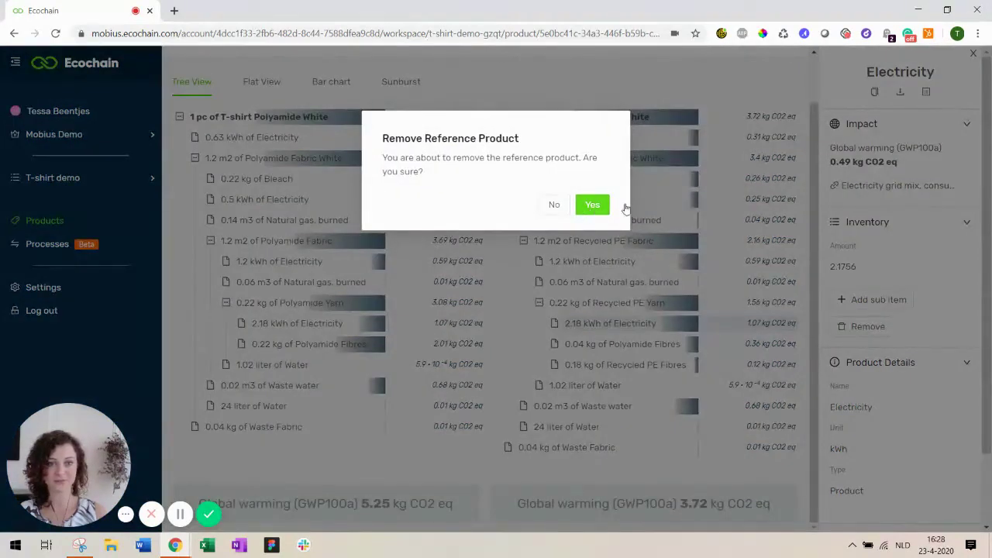
{"action": "left_click", "coordinate": [612, 205]}
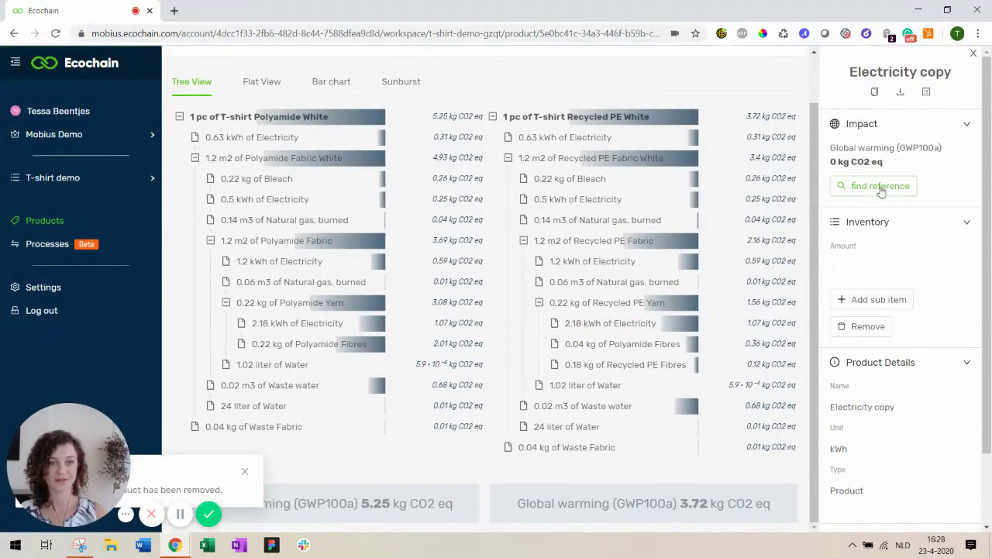
{"action": "left_click", "coordinate": [880, 188]}
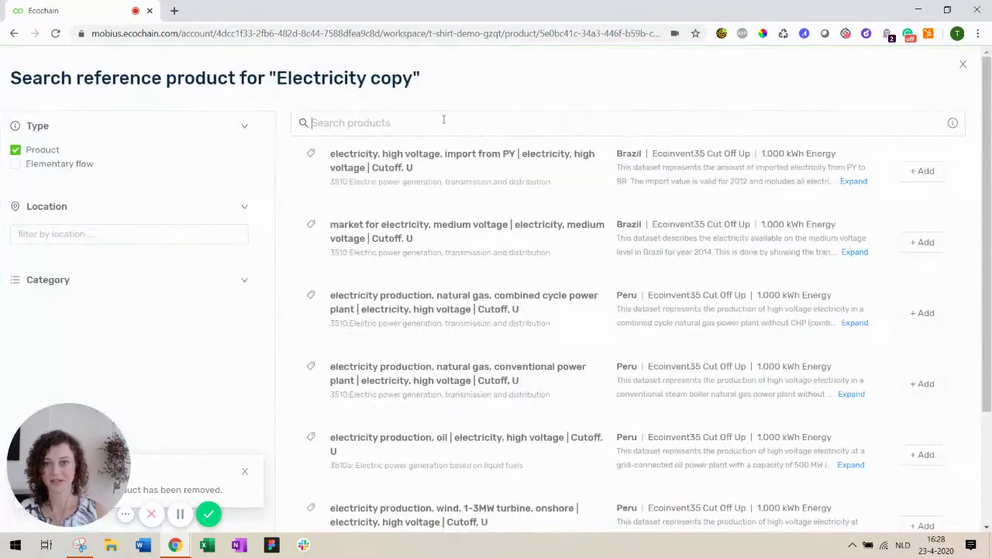
{"action": "left_click", "coordinate": [443, 121]}
{"action": "type", "text": "wi"}
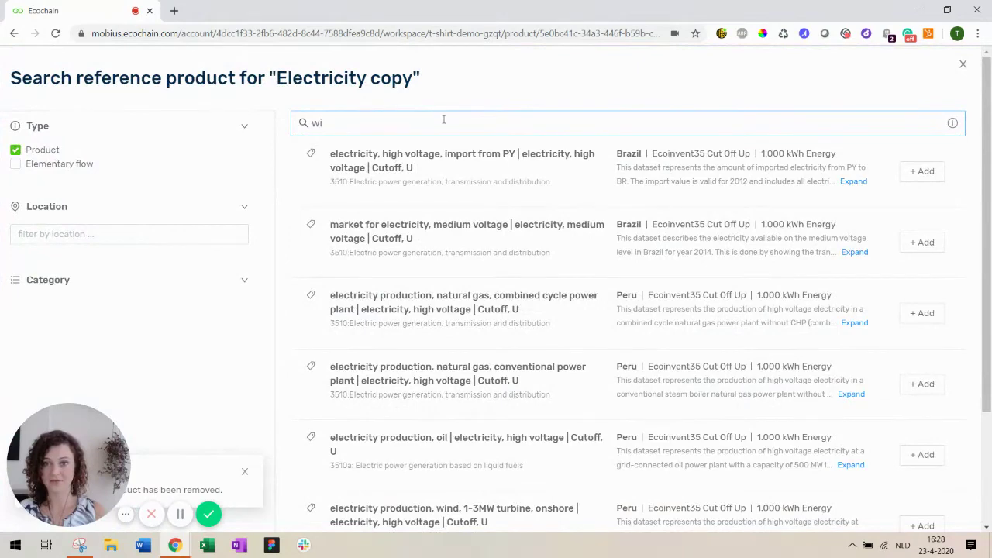
{"action": "type", "text": "nd electricity"}
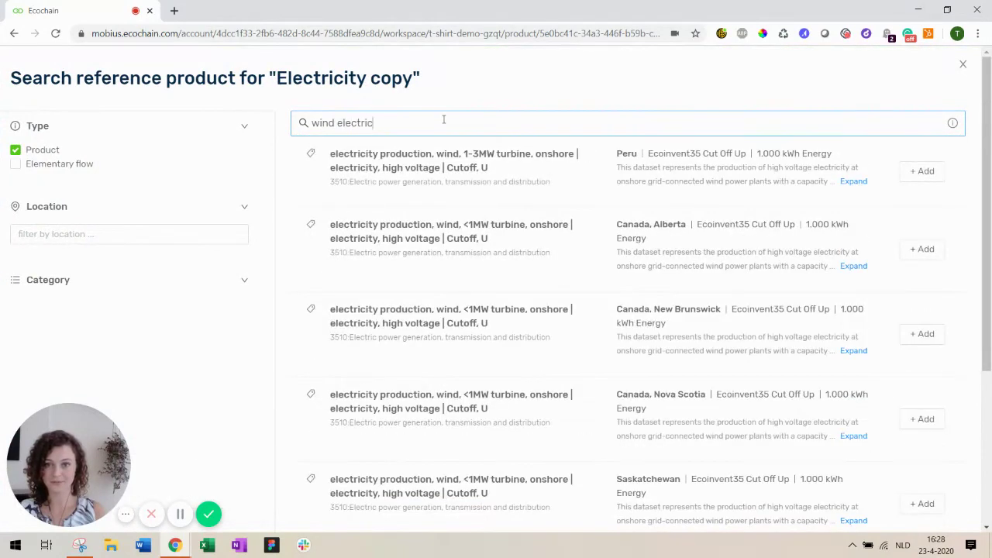
{"action": "left_click", "coordinate": [141, 234]}
{"action": "type", "text": "c"}
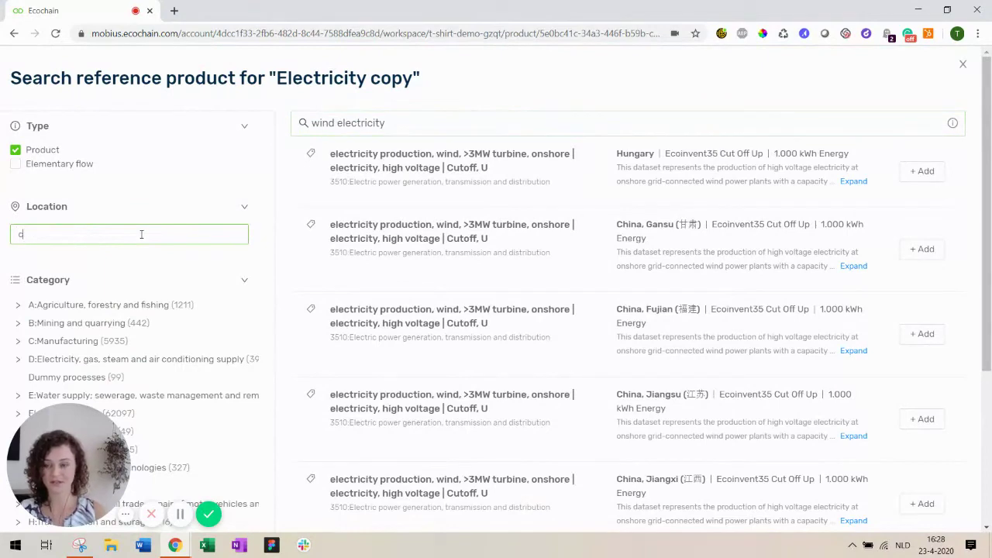
{"action": "type", "text": "hina guangd"}
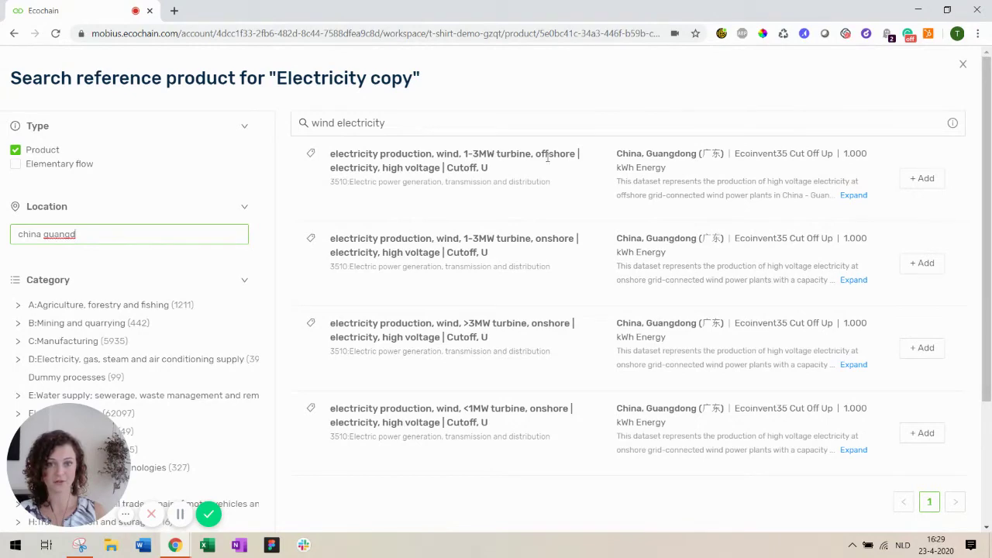
{"action": "left_click", "coordinate": [923, 186]}
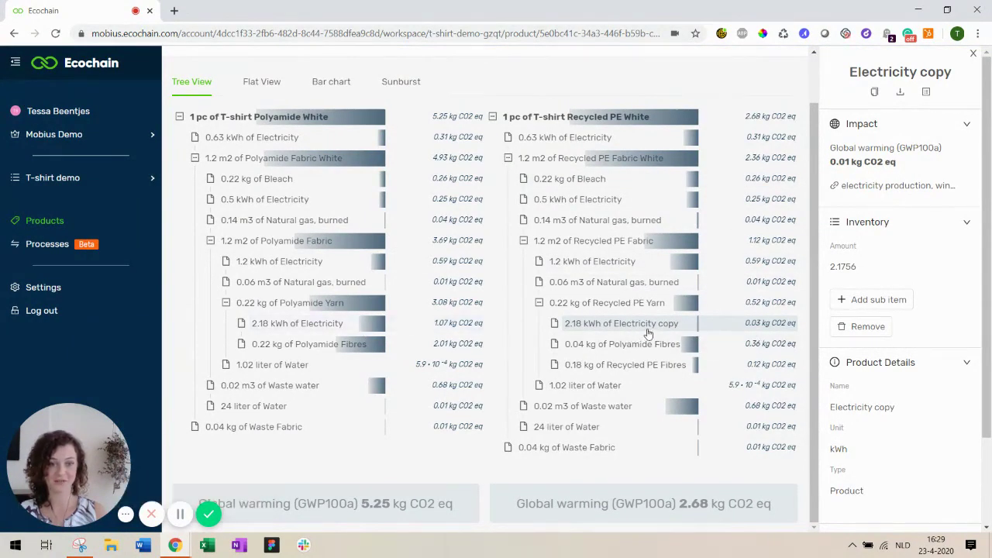
- Compare both T-shirts in the flat table: 5.25 versus 2.68 kg CO2 eq per input
{"action": "scroll", "coordinate": [521, 230], "scroll_direction": "up", "scroll_amount": 2}
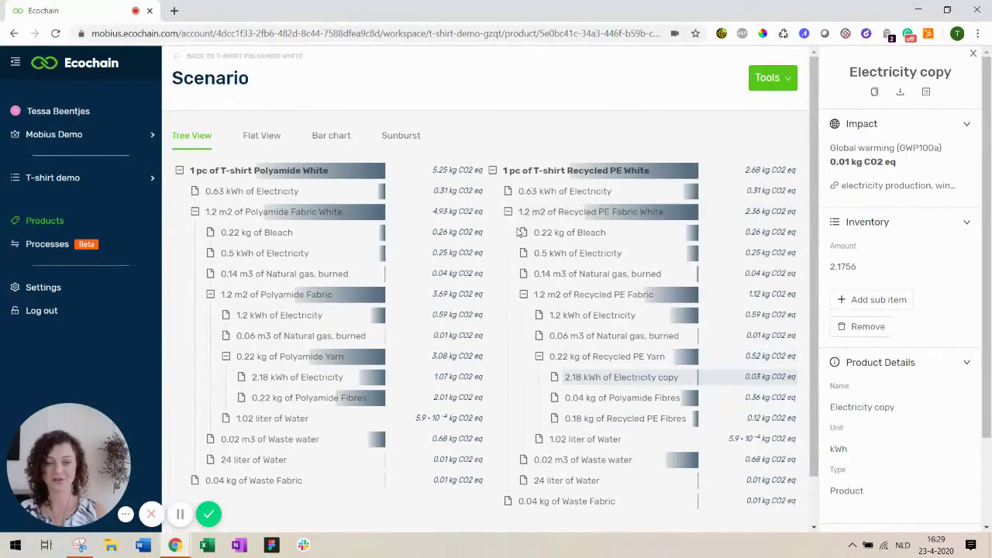
{"action": "left_click", "coordinate": [262, 136]}
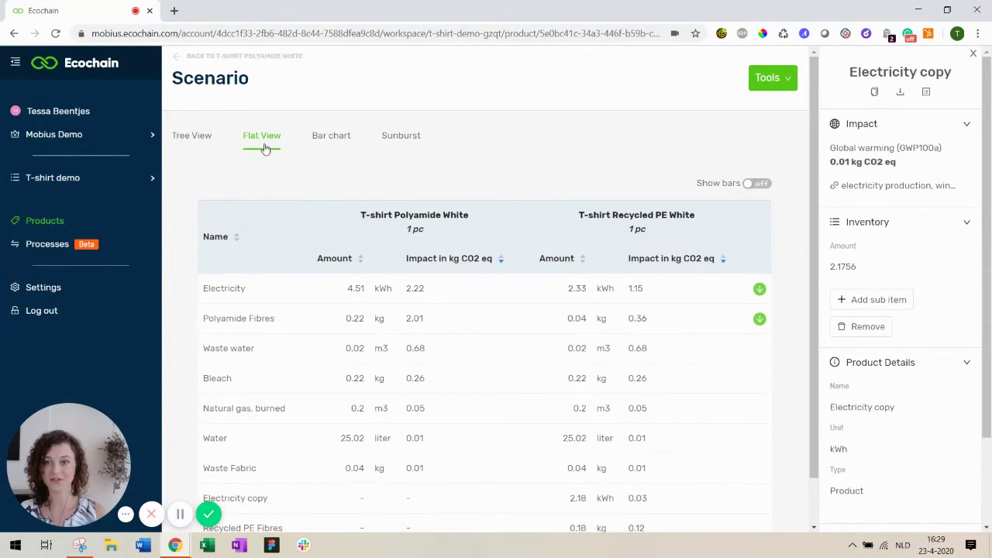
{"action": "scroll", "coordinate": [420, 169], "scroll_direction": "down", "scroll_amount": 1}
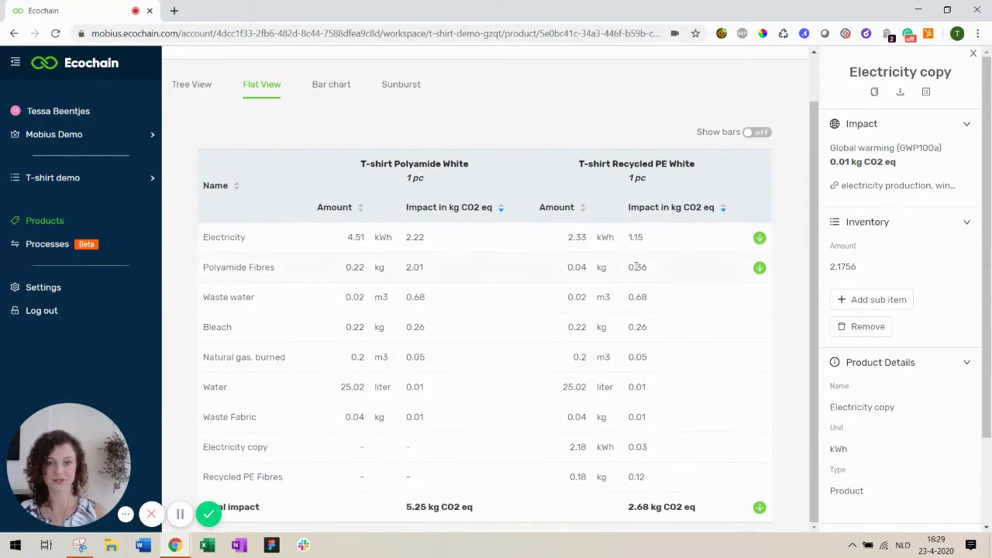
{"action": "scroll", "coordinate": [640, 291], "scroll_direction": "up", "scroll_amount": 1}
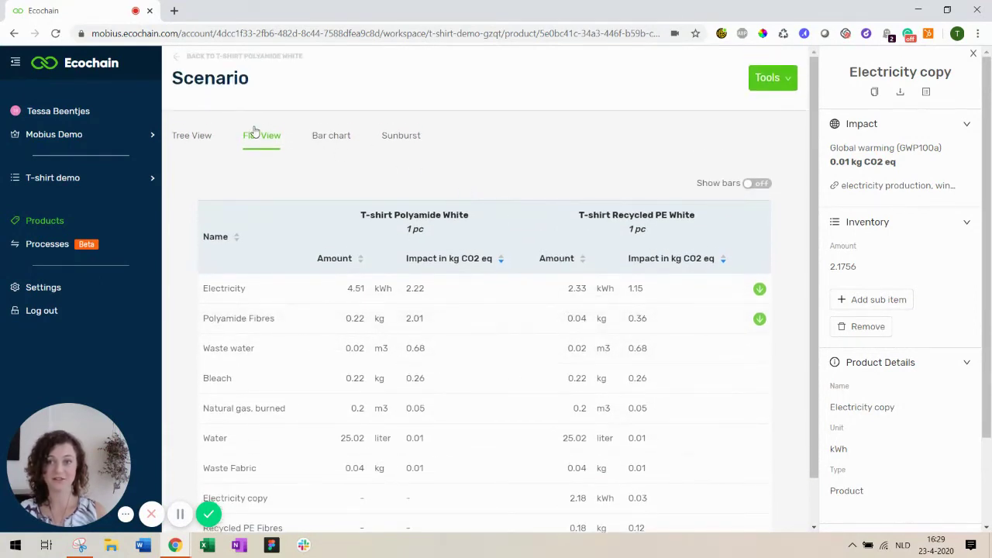
- Look through the scenario Tools list and close it without choosing anything
{"action": "left_click", "coordinate": [779, 85]}
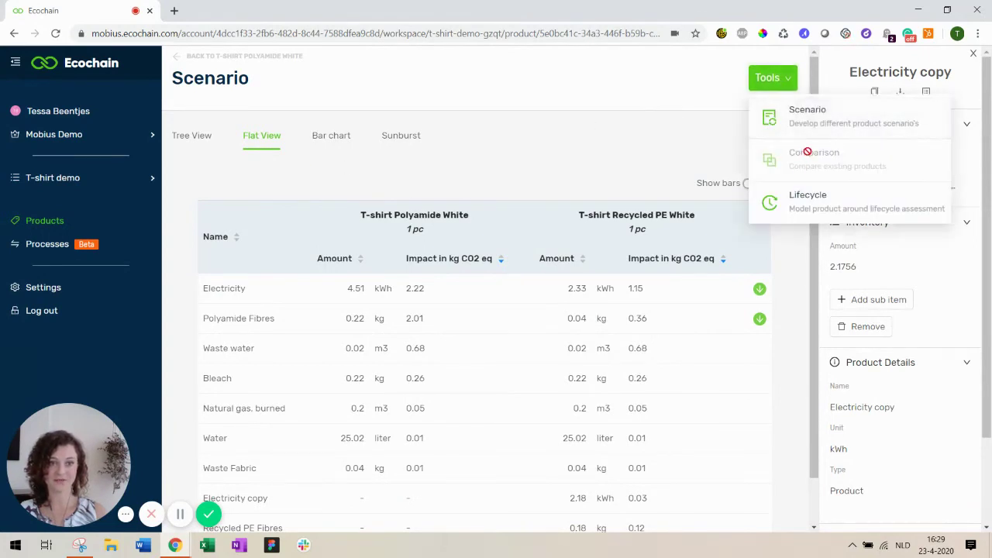
{"action": "left_click", "coordinate": [631, 136]}
{"action": "scroll", "coordinate": [624, 143], "scroll_direction": "down", "scroll_amount": 1}
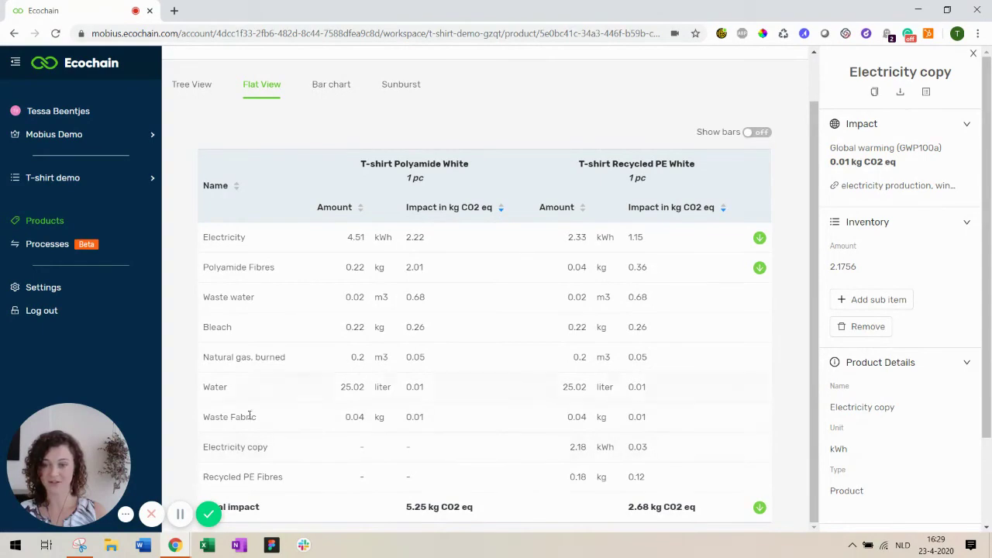
- Rename the yarn's 2.18 kWh 'Electricity copy' to 'Electricity, Wind', then return to Flat View
{"action": "left_click", "coordinate": [190, 86]}
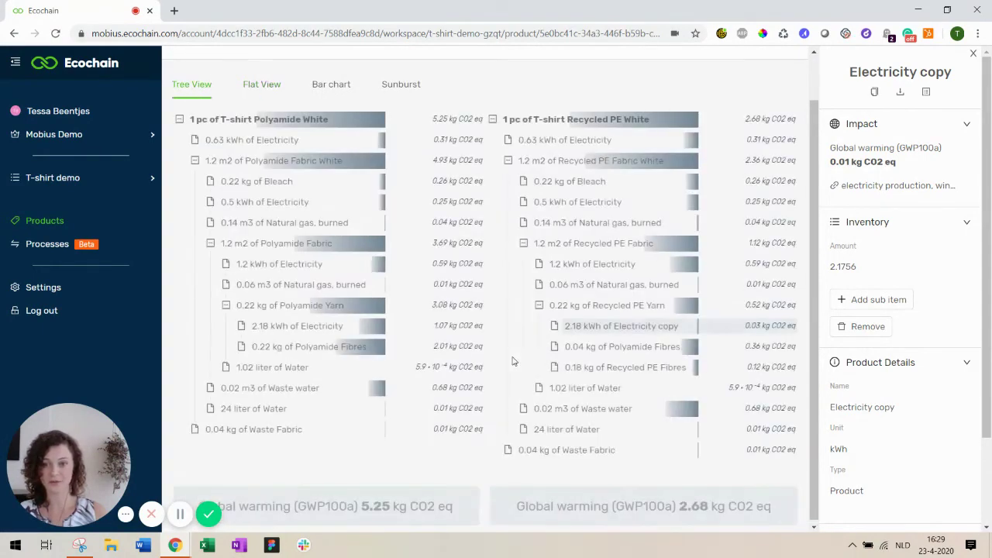
{"action": "left_click", "coordinate": [966, 408]}
{"action": "double_click", "coordinate": [896, 408]}
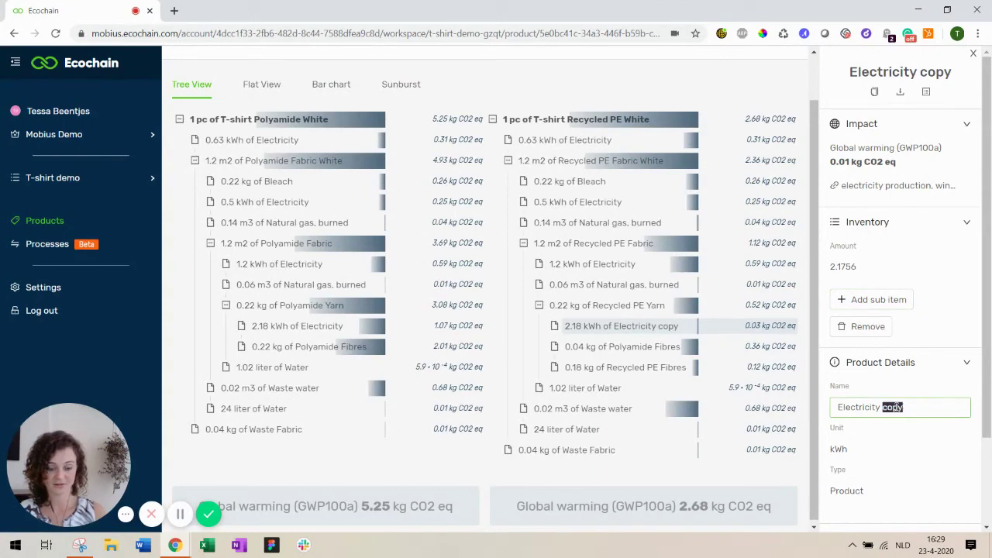
{"action": "key", "text": "BackSpace"}
{"action": "type", "text": ", Wind"}
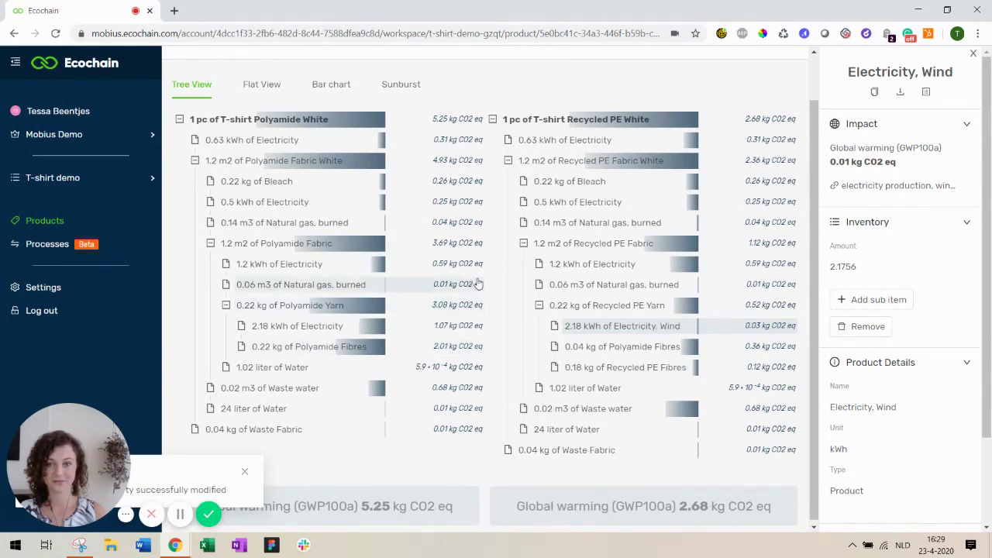
{"action": "scroll", "coordinate": [372, 209], "scroll_direction": "up", "scroll_amount": 1}
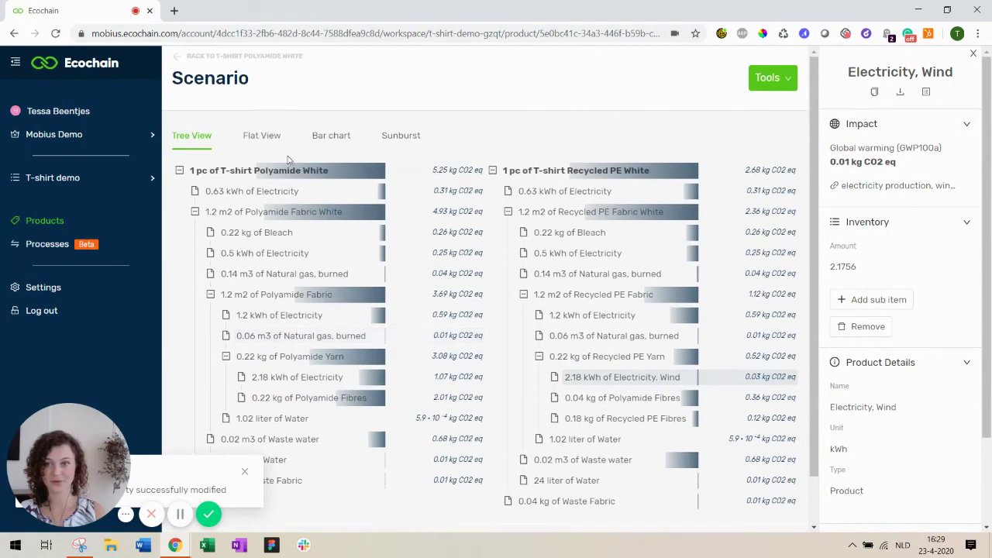
{"action": "left_click", "coordinate": [263, 136]}
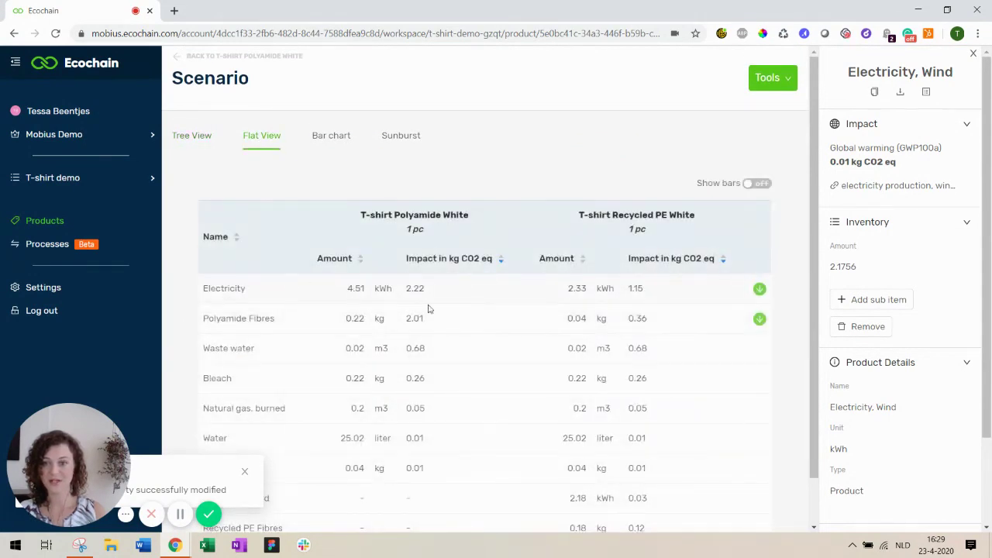
- Review the flat comparison table, then switch back to the tree view of both T-shirts
{"action": "scroll", "coordinate": [589, 318], "scroll_direction": "down", "scroll_amount": 1}
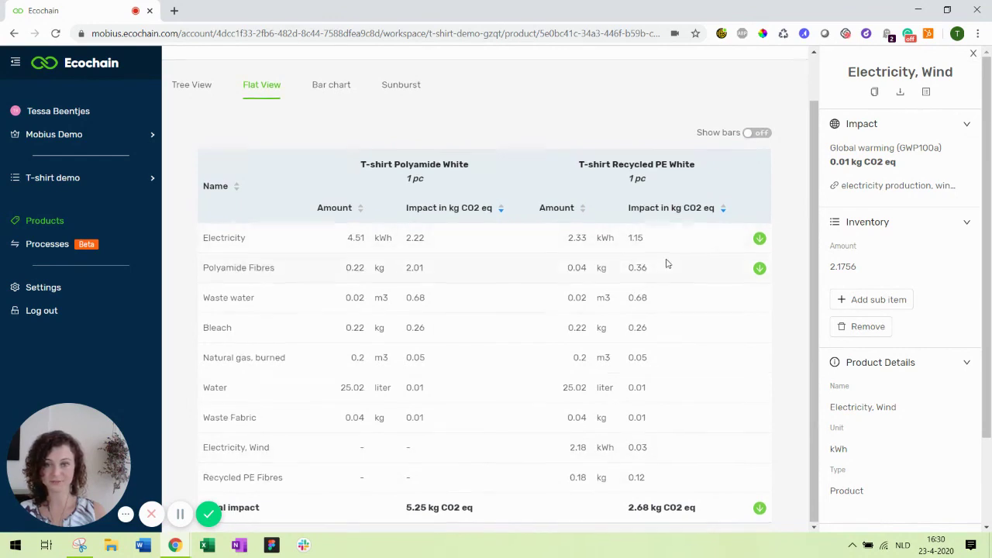
{"action": "scroll", "coordinate": [663, 263], "scroll_direction": "up", "scroll_amount": 1}
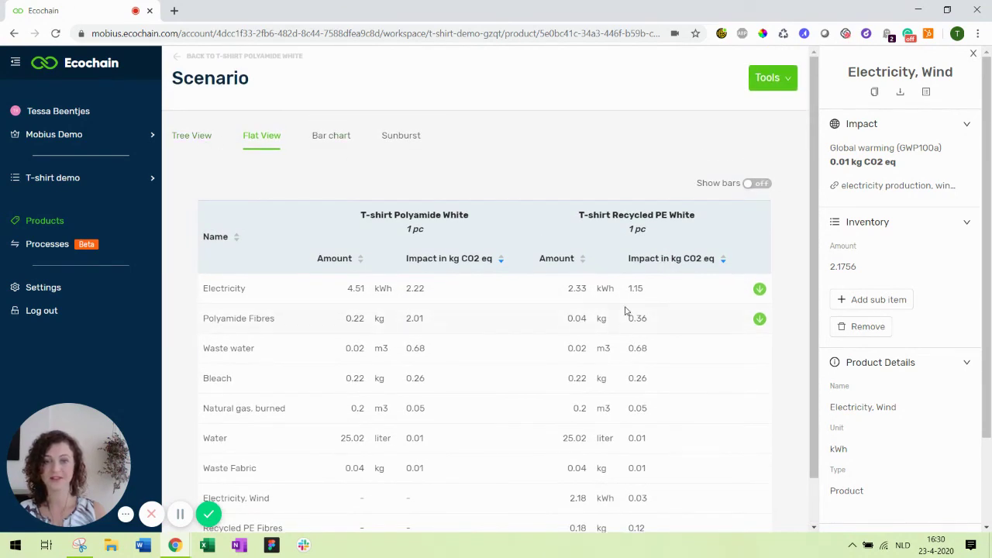
{"action": "left_click", "coordinate": [199, 138]}
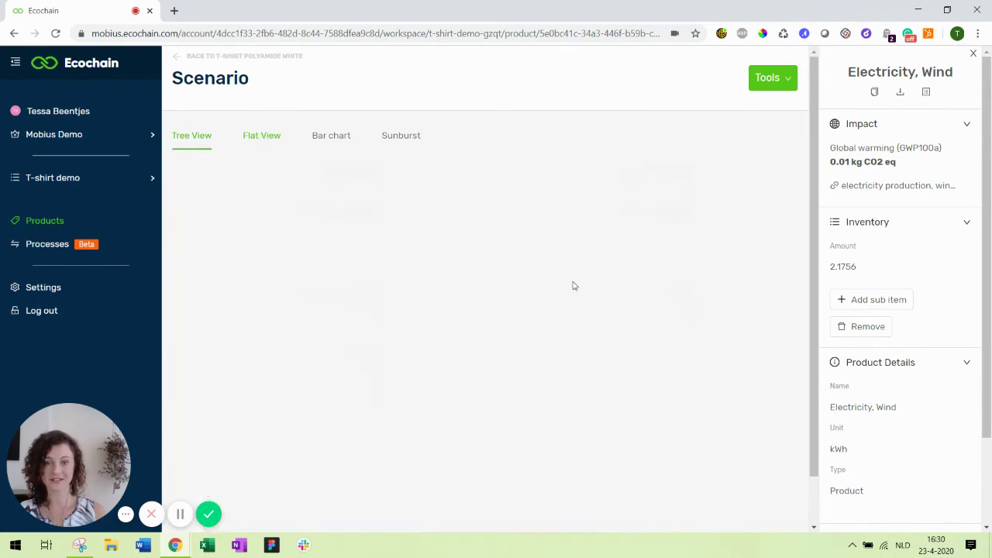